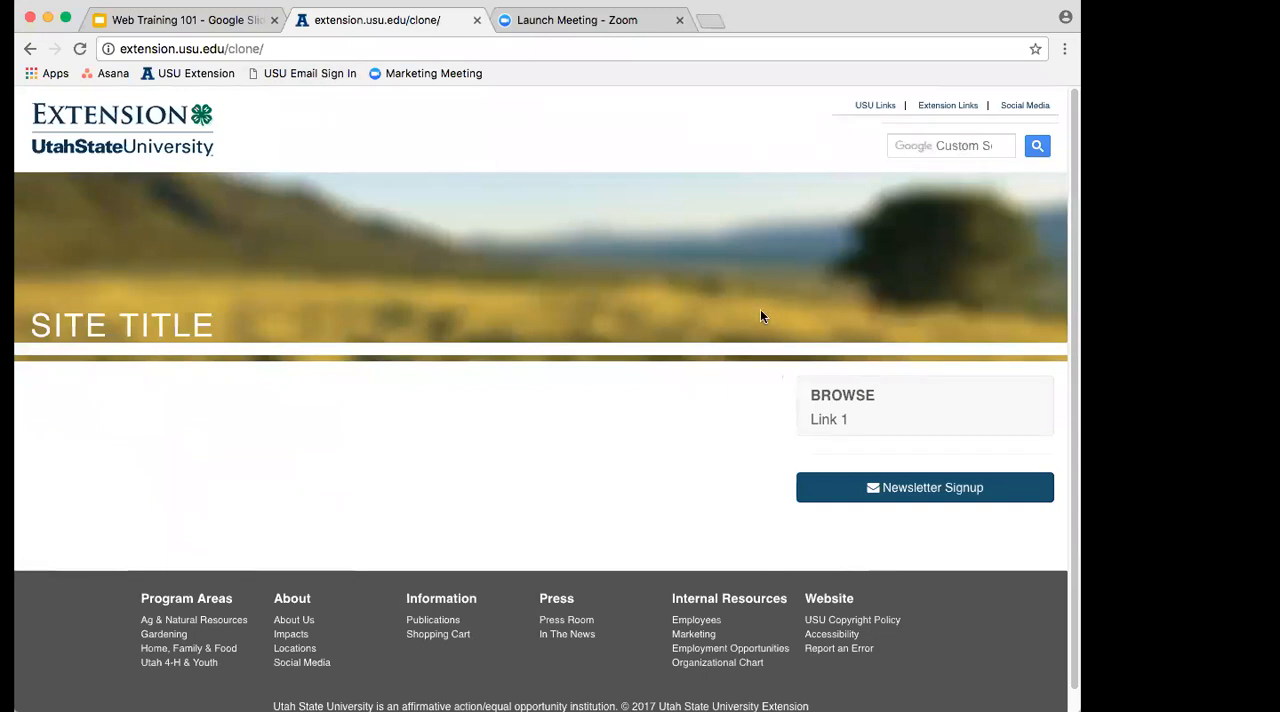
# Step: Look over the clone site template and open the main extension.usu.edu home page for comparison
pyautogui.scroll(-2, 755, 312)
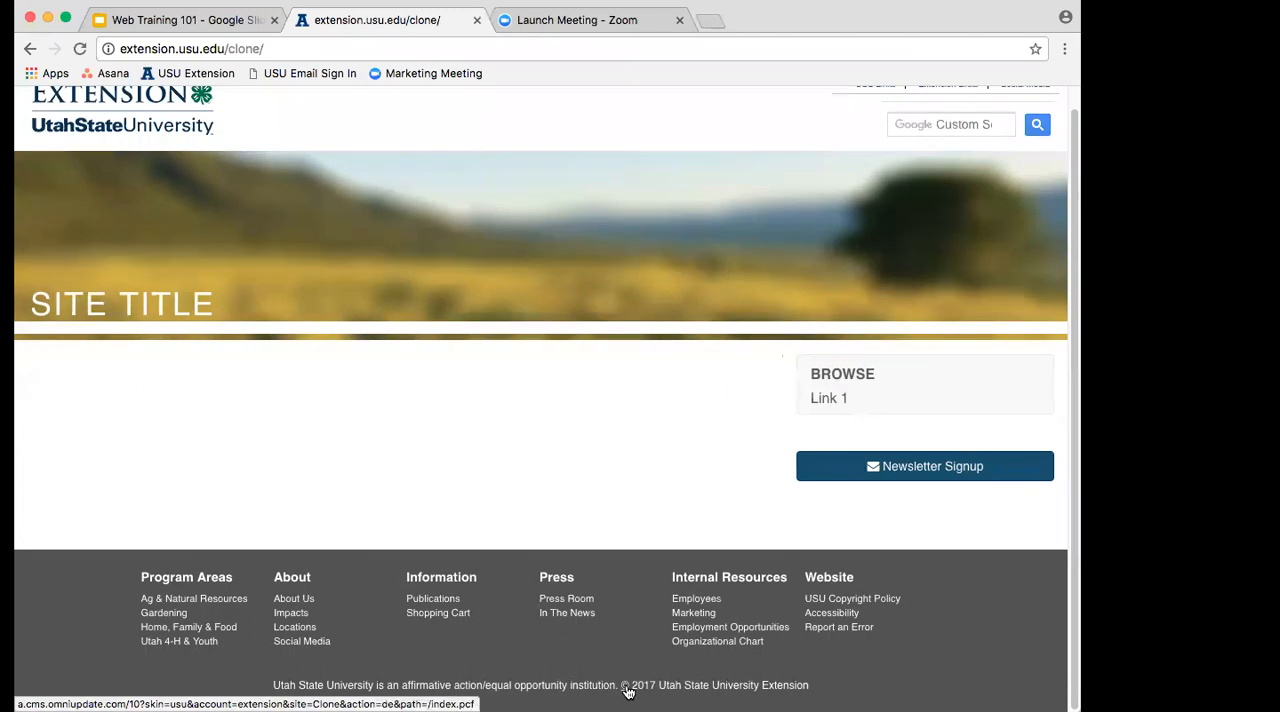
pyautogui.moveTo(228, 48); pyautogui.dragTo(263, 48)
pyautogui.press('BackSpace')
pyautogui.press('Return')
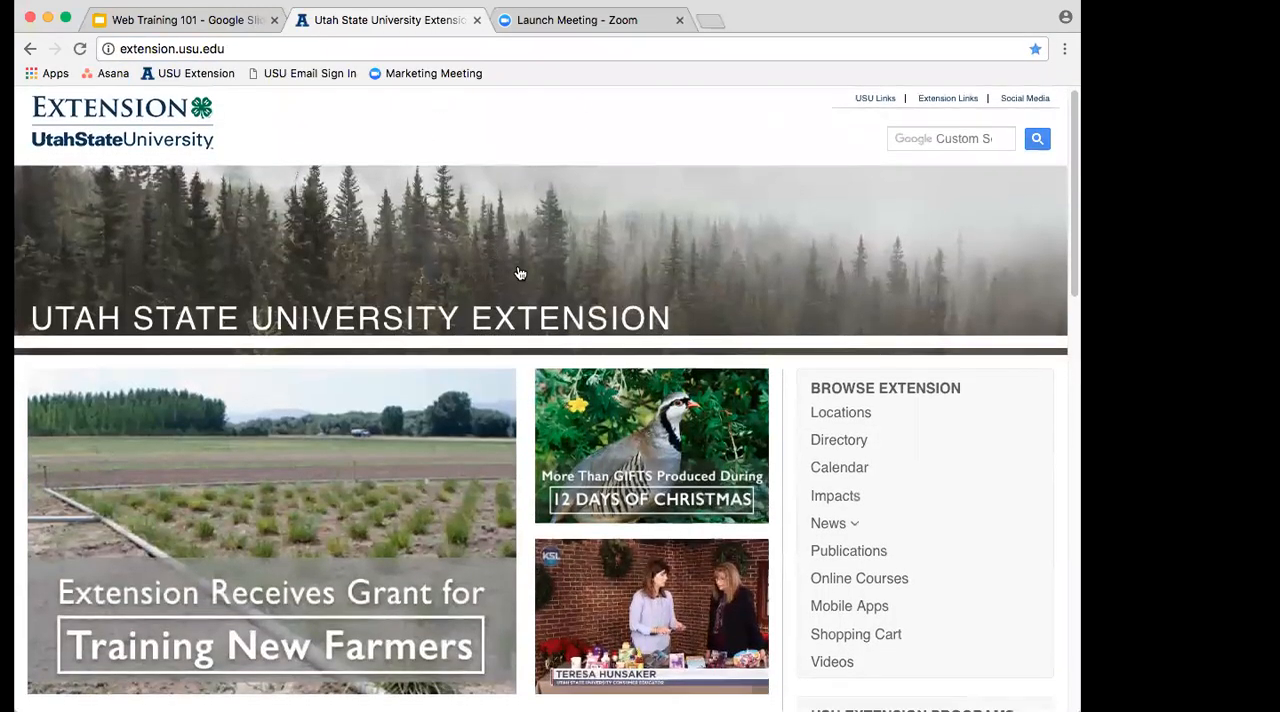
pyautogui.scroll(-1, 506, 252)
# Step: Load extension.usu.edu/clone and open its index page in OU Campus through the copyright symbol in the page footer
pyautogui.click(320, 48)
pyautogui.click(334, 48)
pyautogui.write('/')
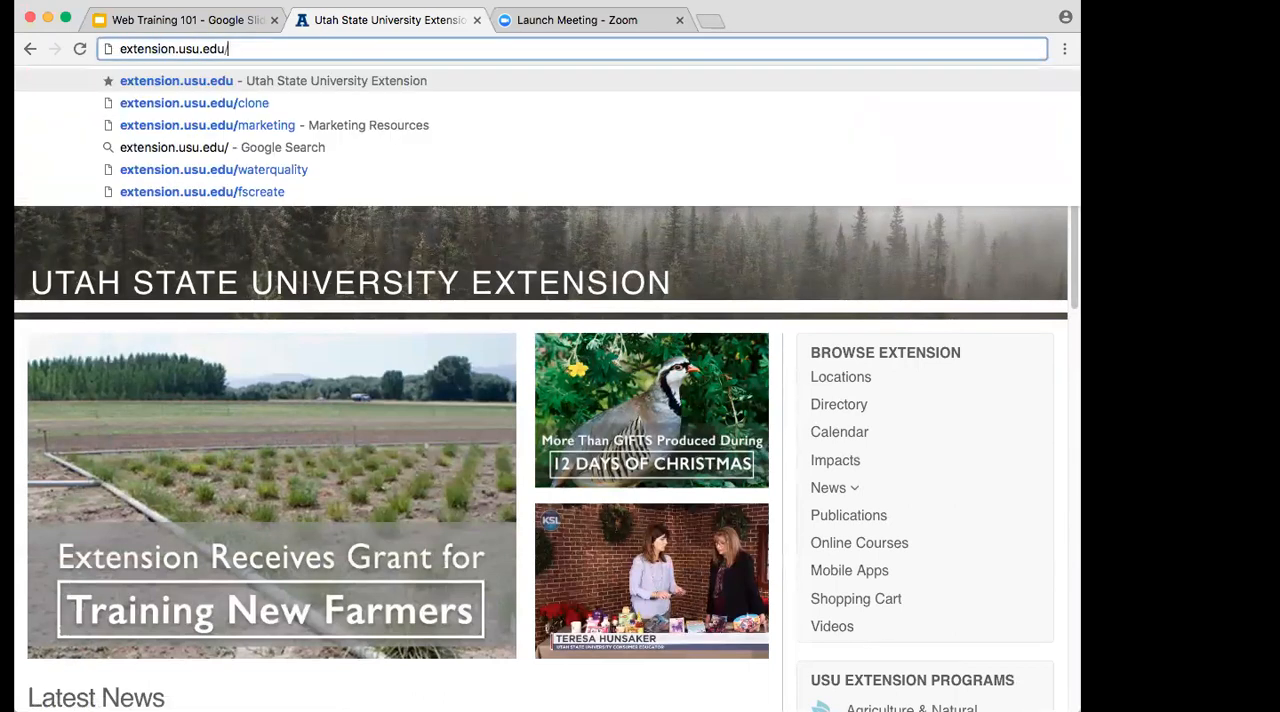
pyautogui.write('clone')
pyautogui.press('Return')
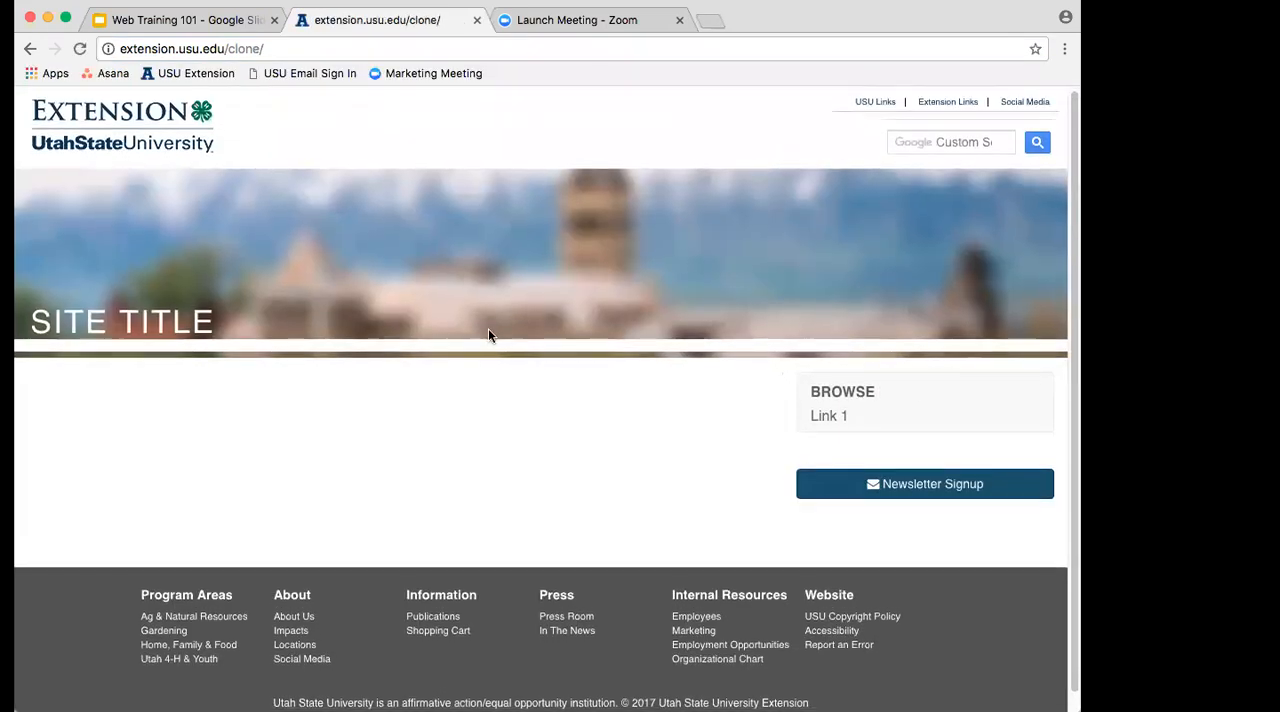
pyautogui.scroll(-1, 520, 380)
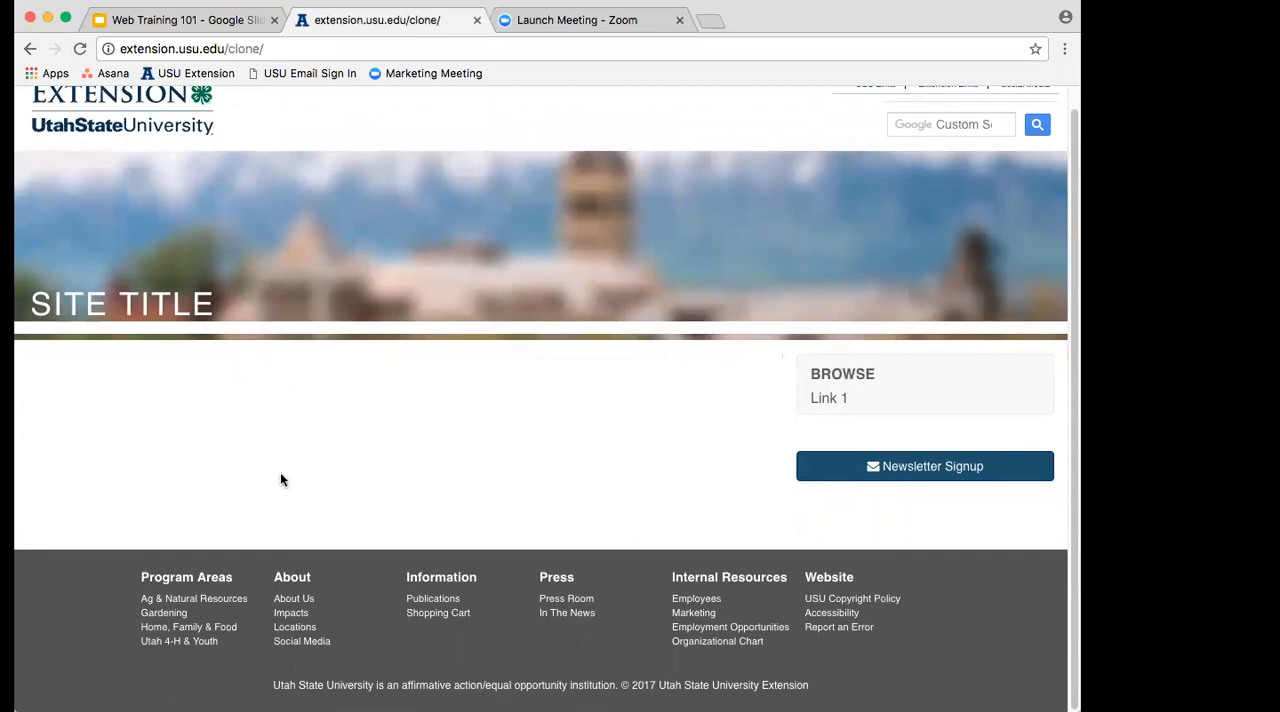
pyautogui.click(626, 692)
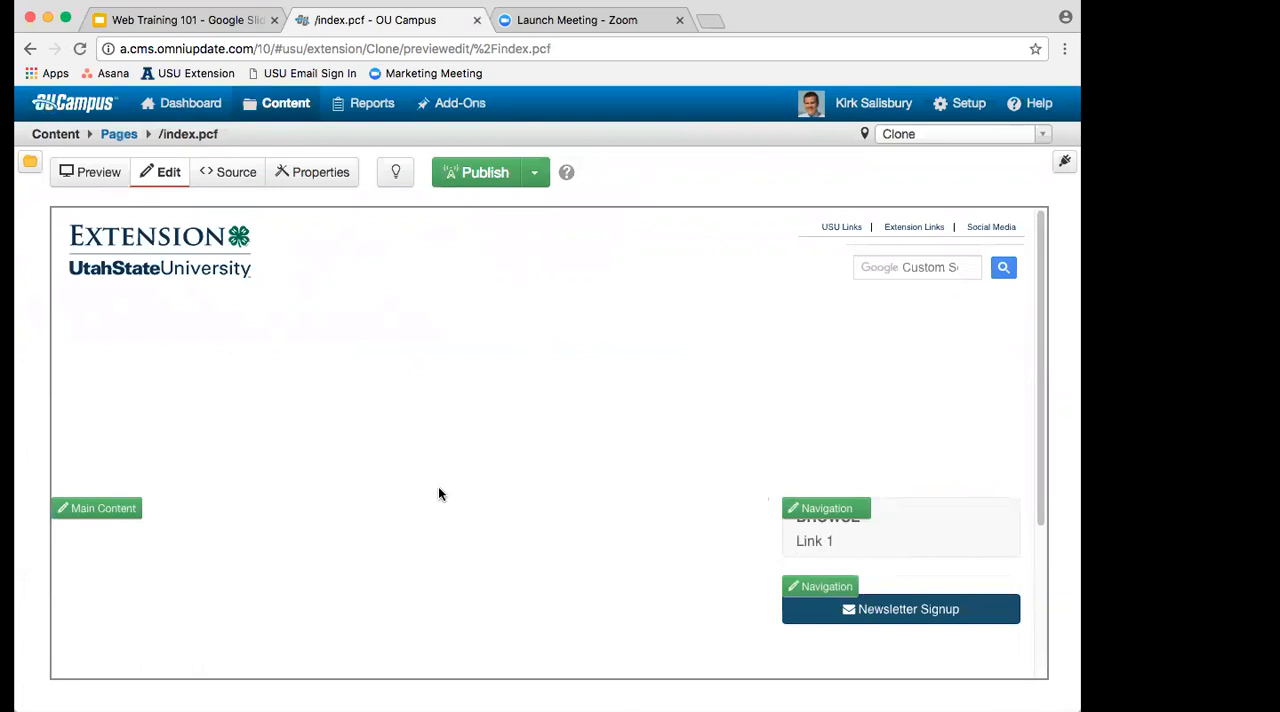
# Step: Examine the editable regions of the index page, including Main Content and both Navigation areas, down to the footer
pyautogui.scroll(-2, 438, 493)
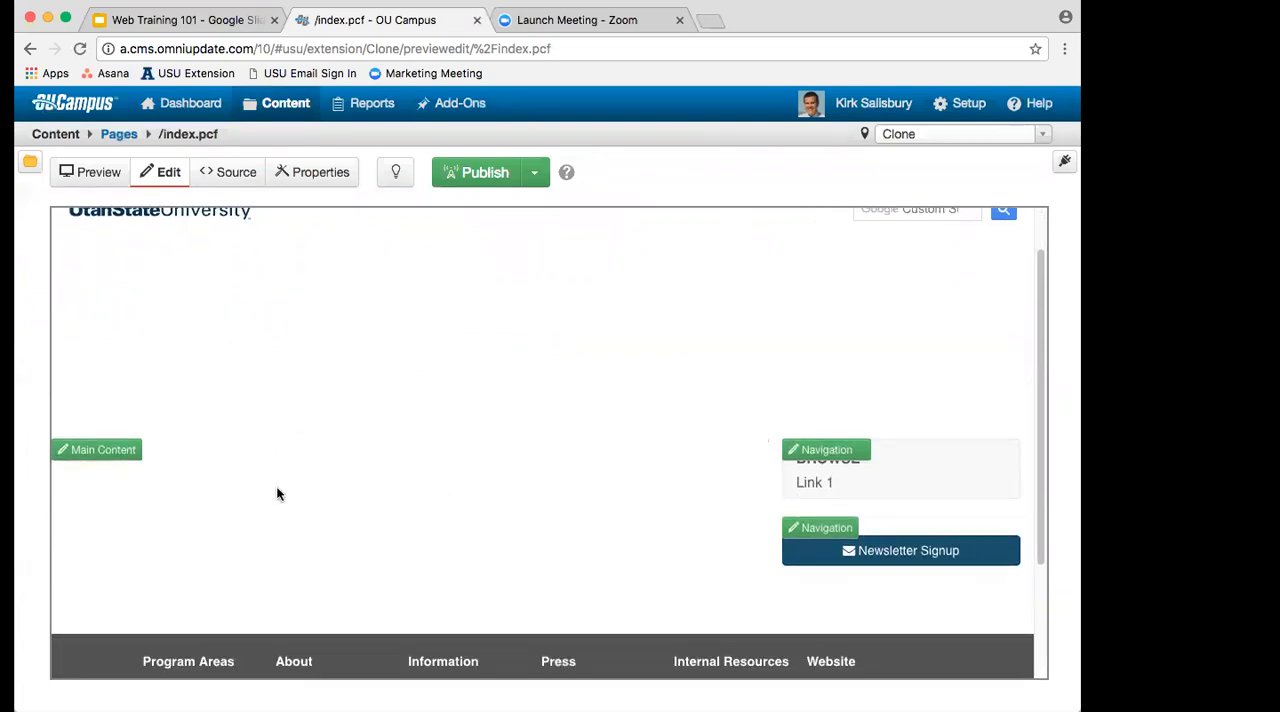
pyautogui.scroll(-5, 280, 483)
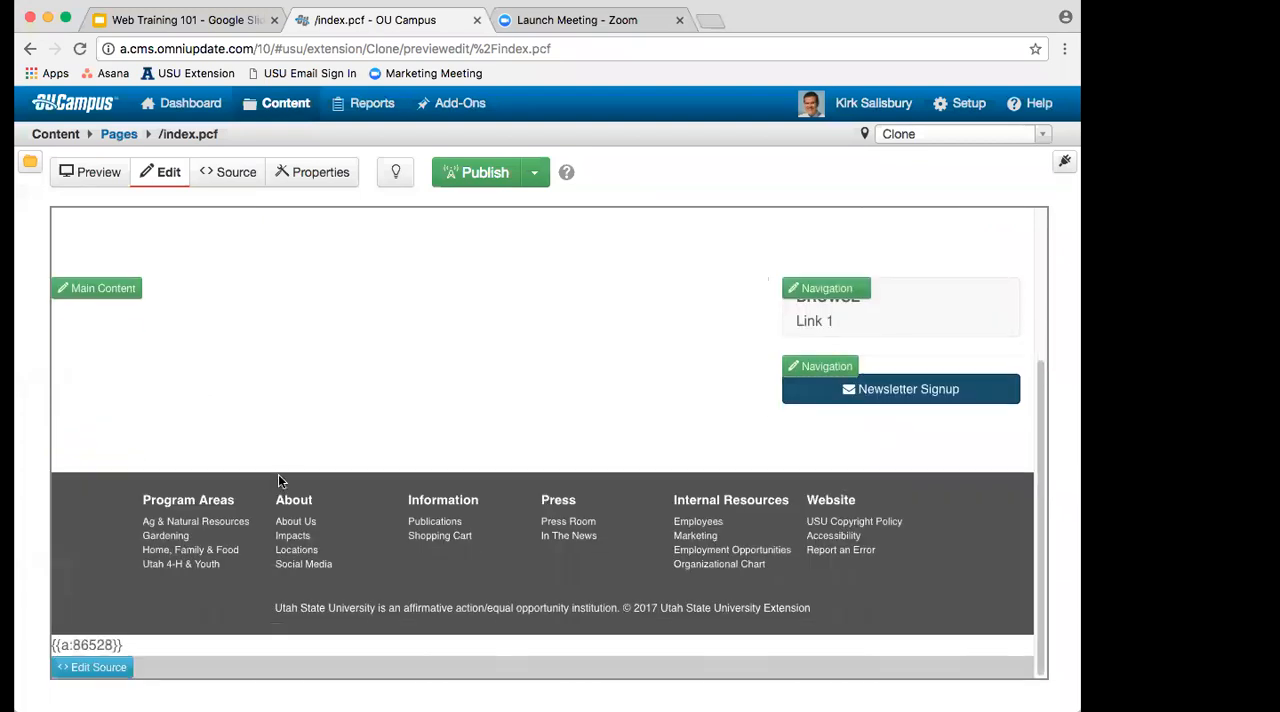
pyautogui.scroll(2, 278, 465)
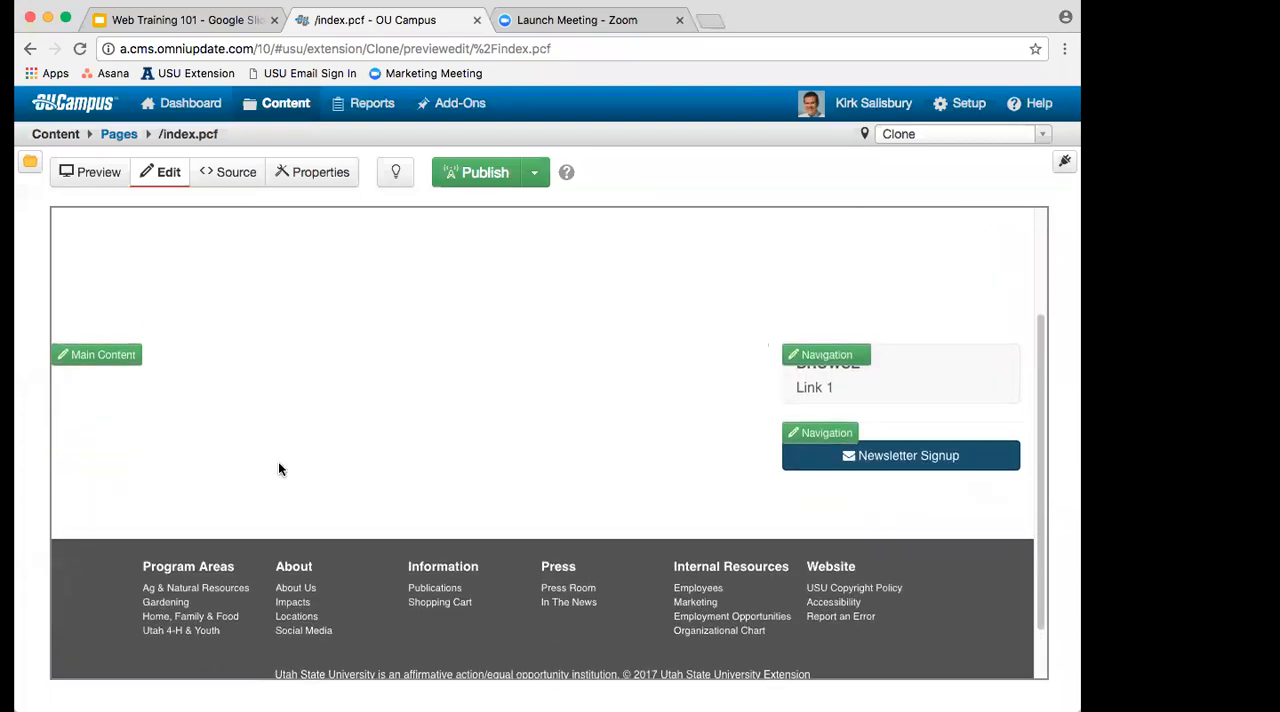
pyautogui.scroll(1, 278, 468)
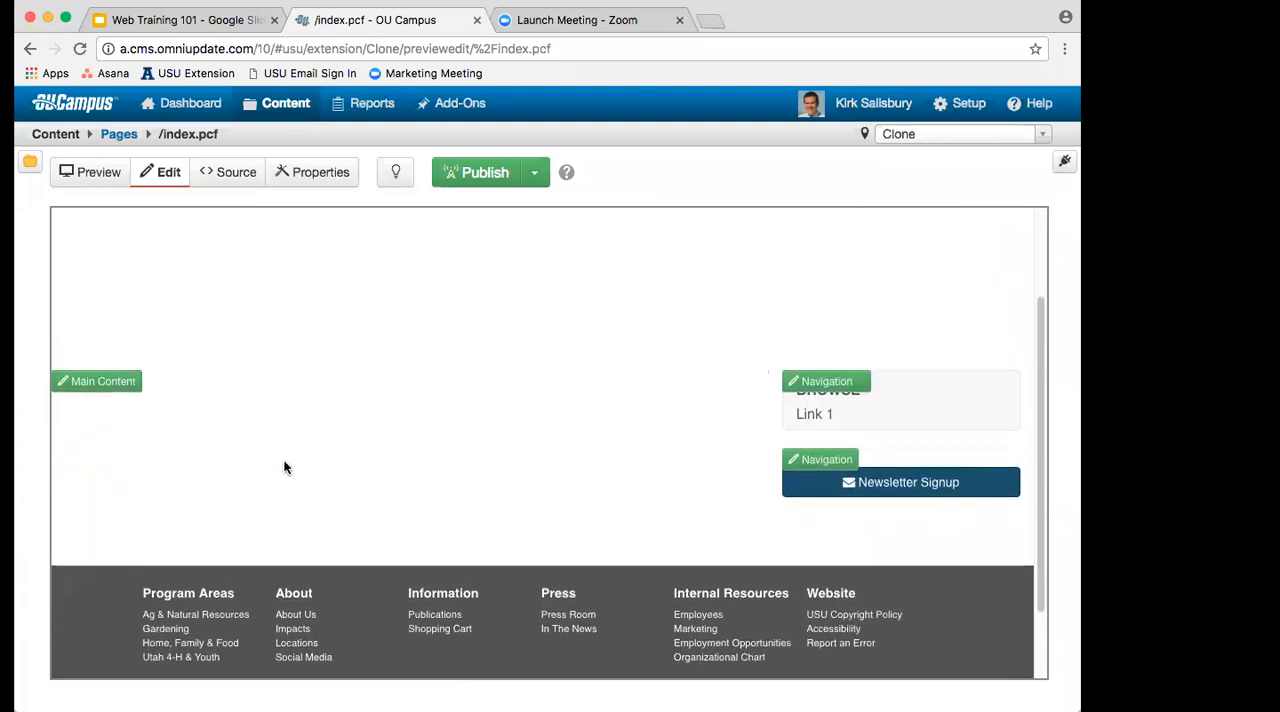
pyautogui.scroll(4, 284, 467)
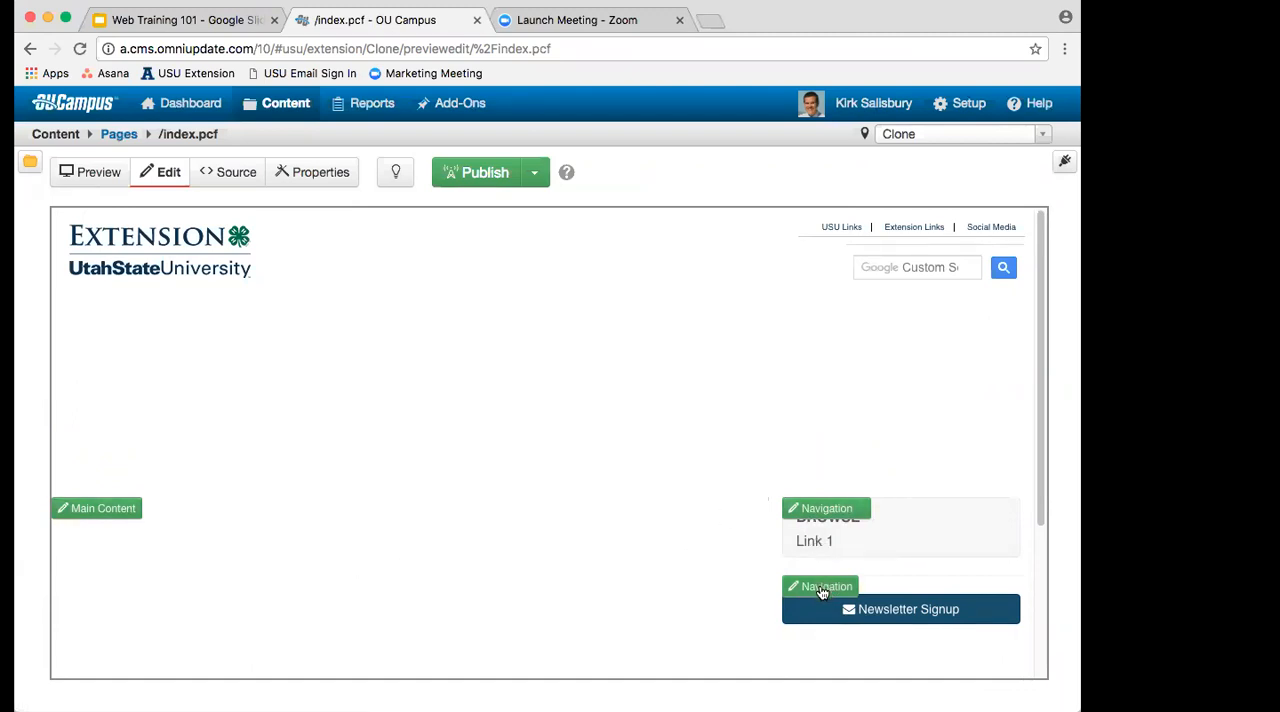
pyautogui.scroll(-2, 699, 566)
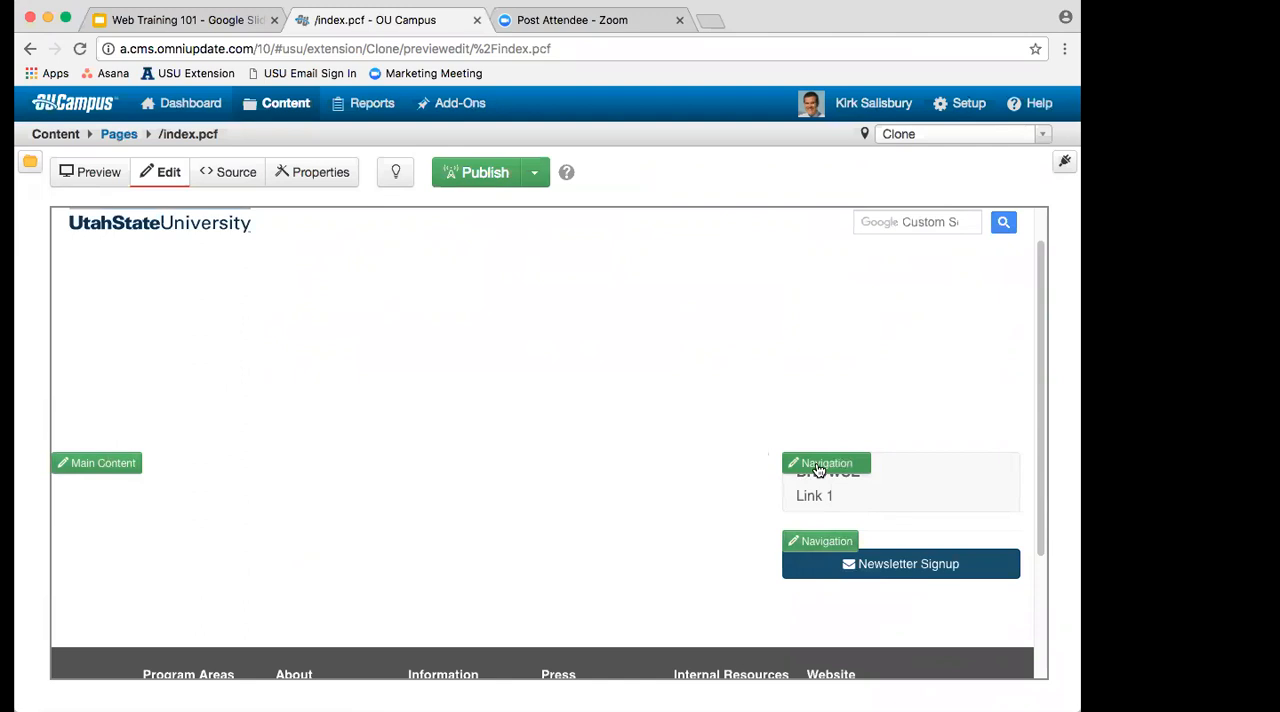
pyautogui.scroll(-1, 152, 473)
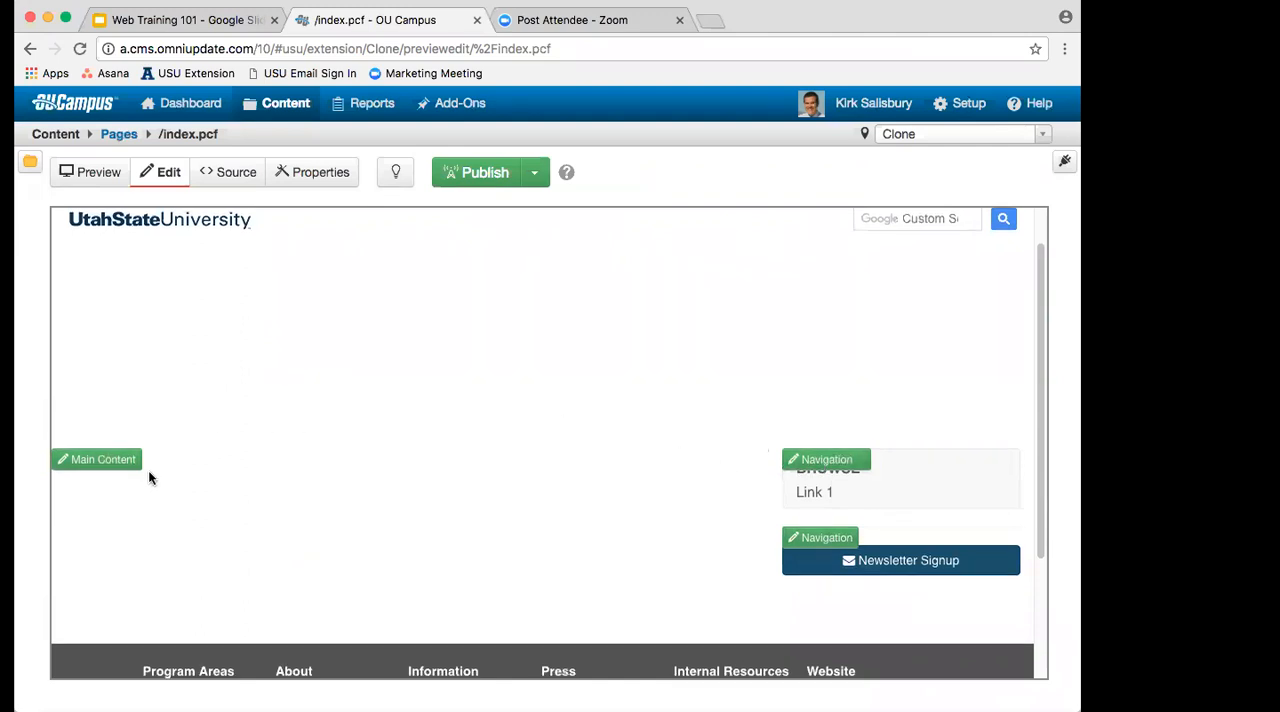
# Step: Open the Main Content region for editing and enter "Begin typing right here. And I will make this the heading for my webpage."
pyautogui.click(90, 467)
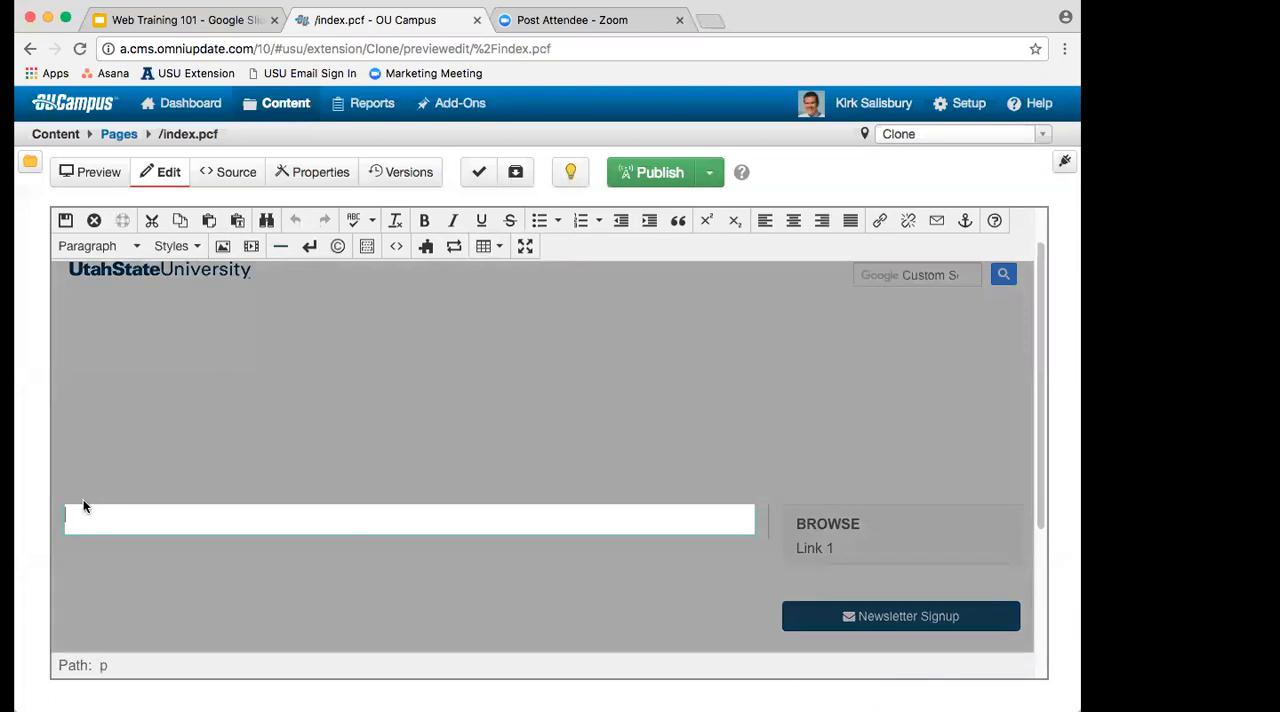
pyautogui.scroll(-3, 781, 552)
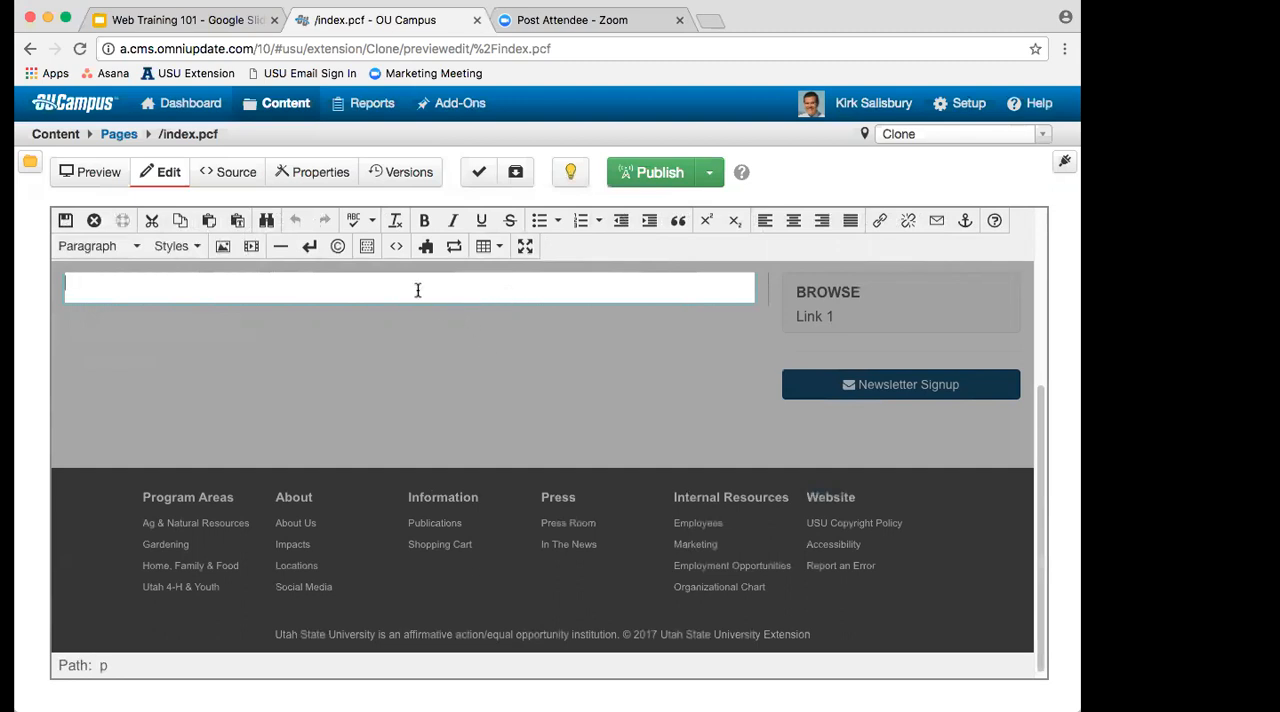
pyautogui.write('Beginttyping right')
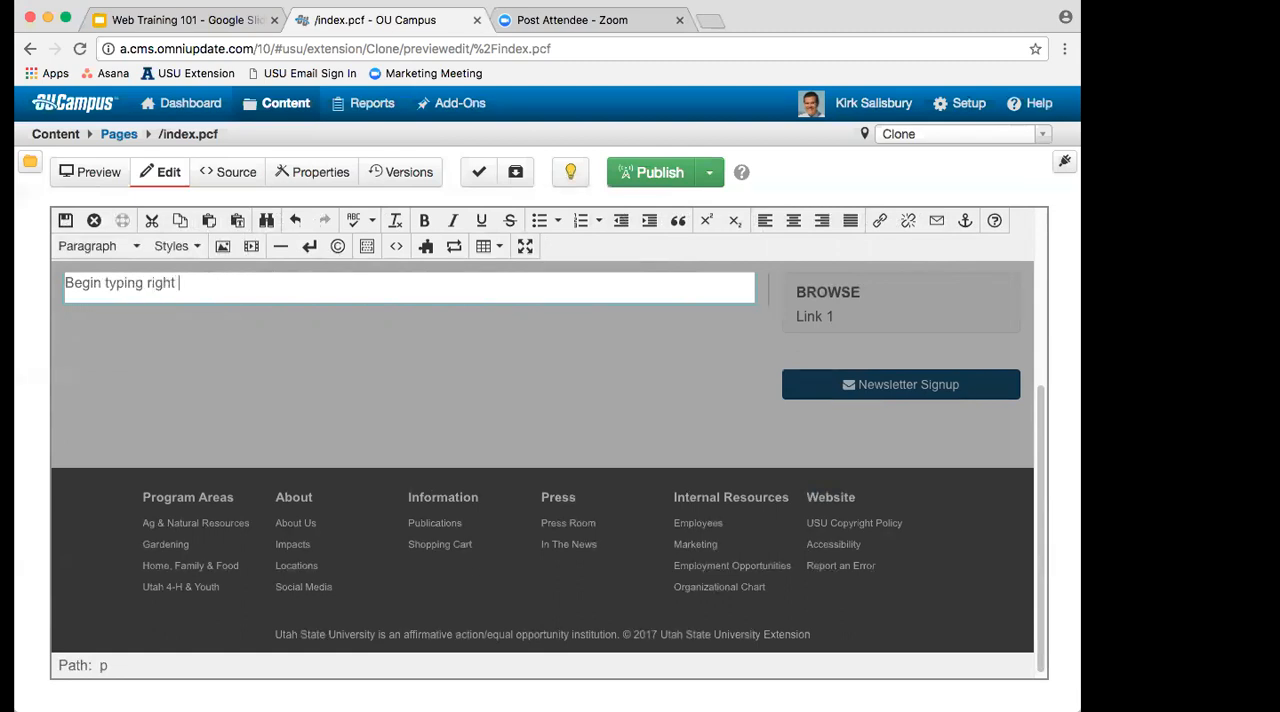
pyautogui.write(' here. And I will make this the heading formy')
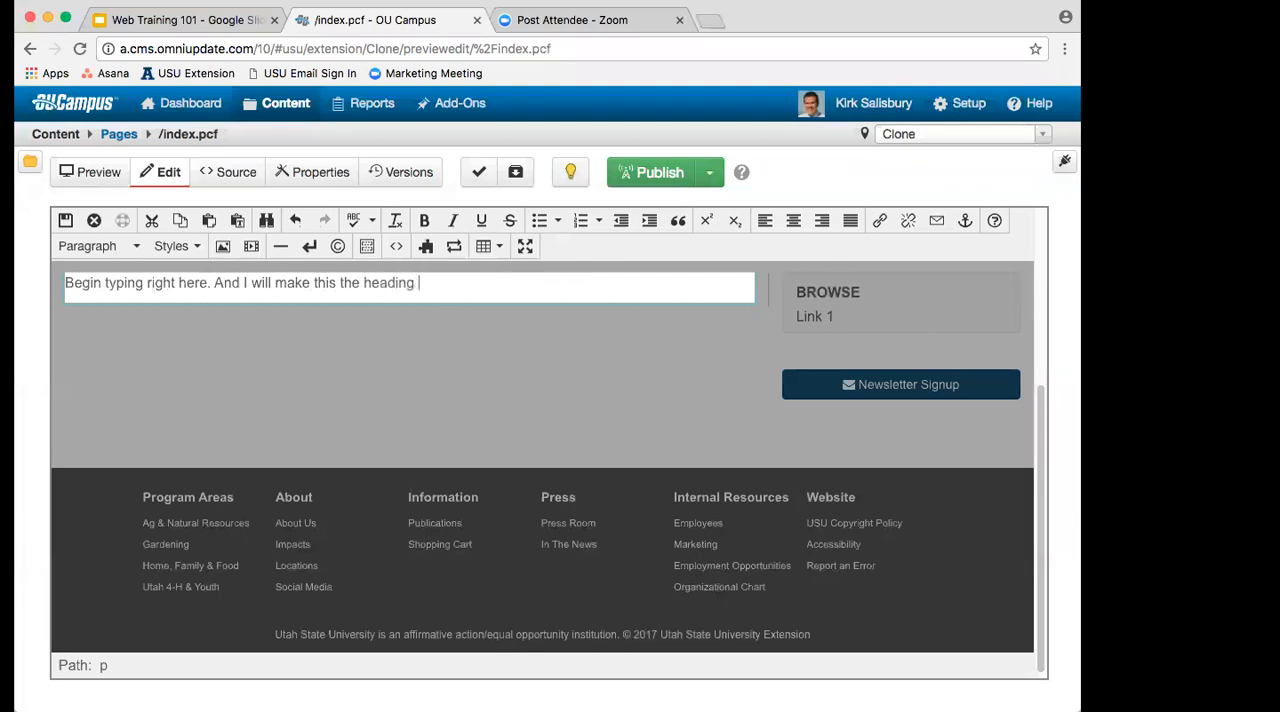
pyautogui.press('BackSpace')
pyautogui.press('BackSpace')
pyautogui.write('my webpage.')
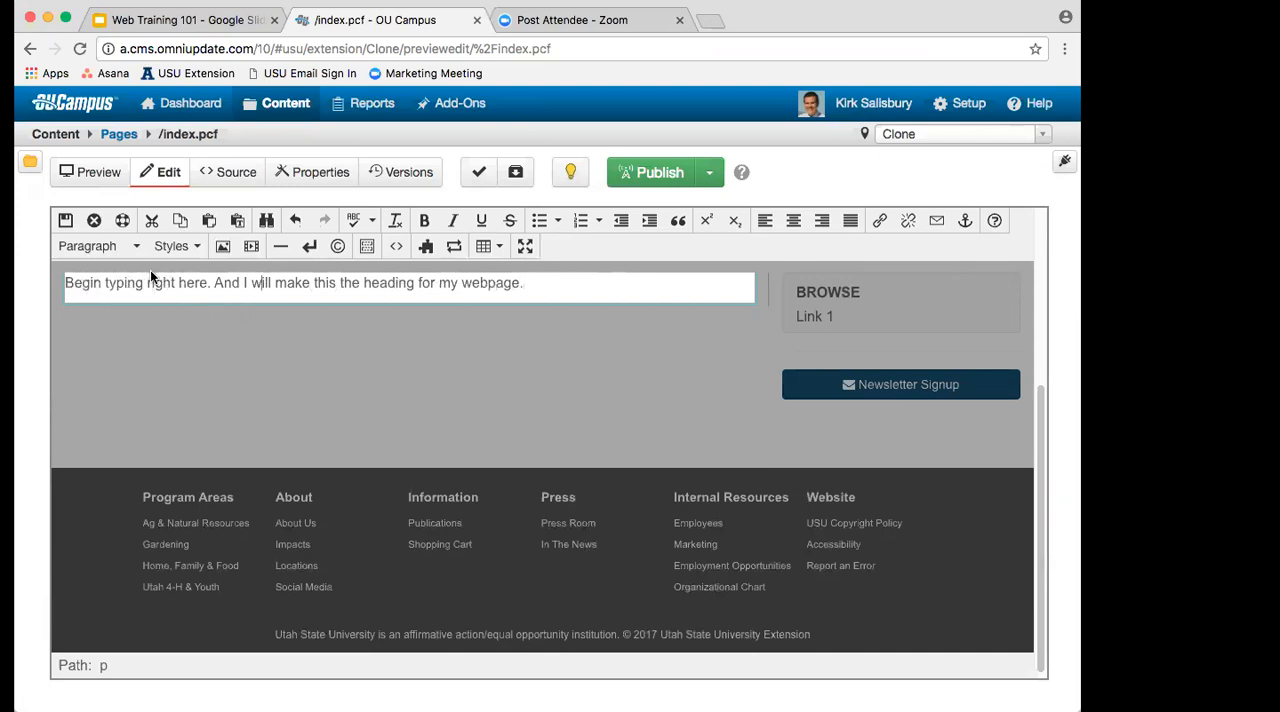
# Step: Format the entered text as Heading 1 and split it into two lines after "Begin typing right here."
pyautogui.click(137, 248)
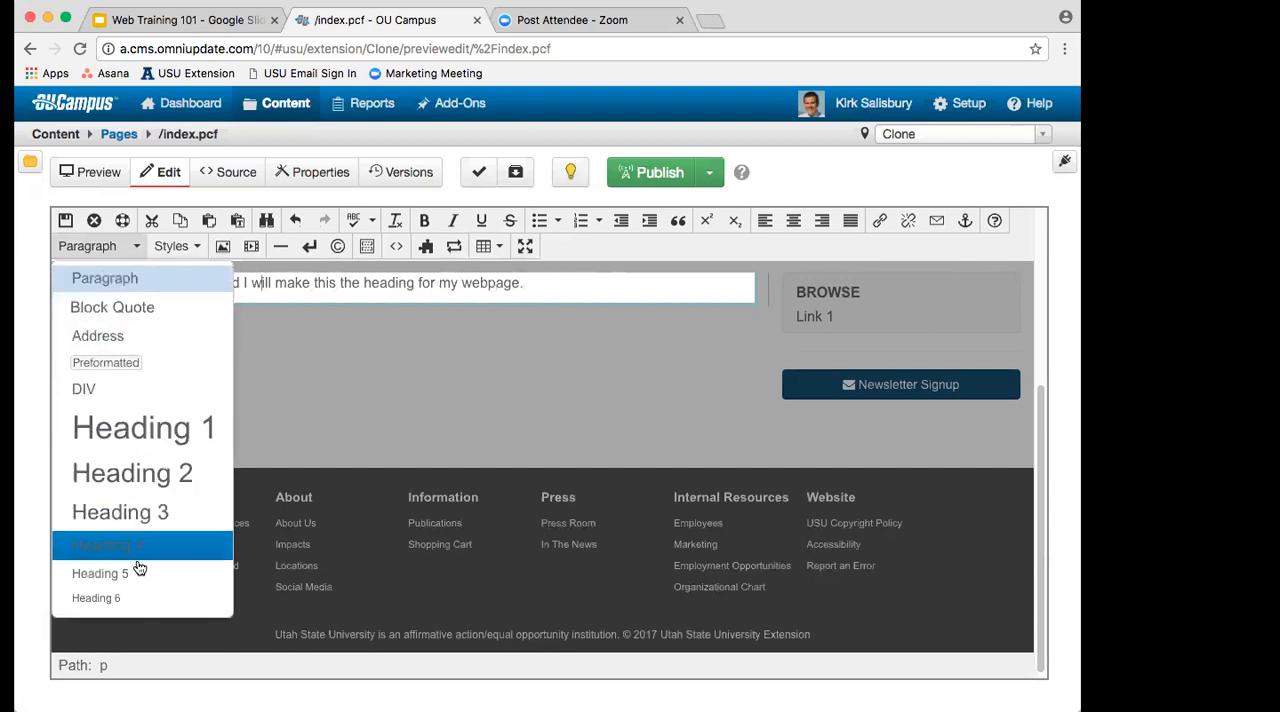
pyautogui.click(155, 438)
pyautogui.click(377, 312)
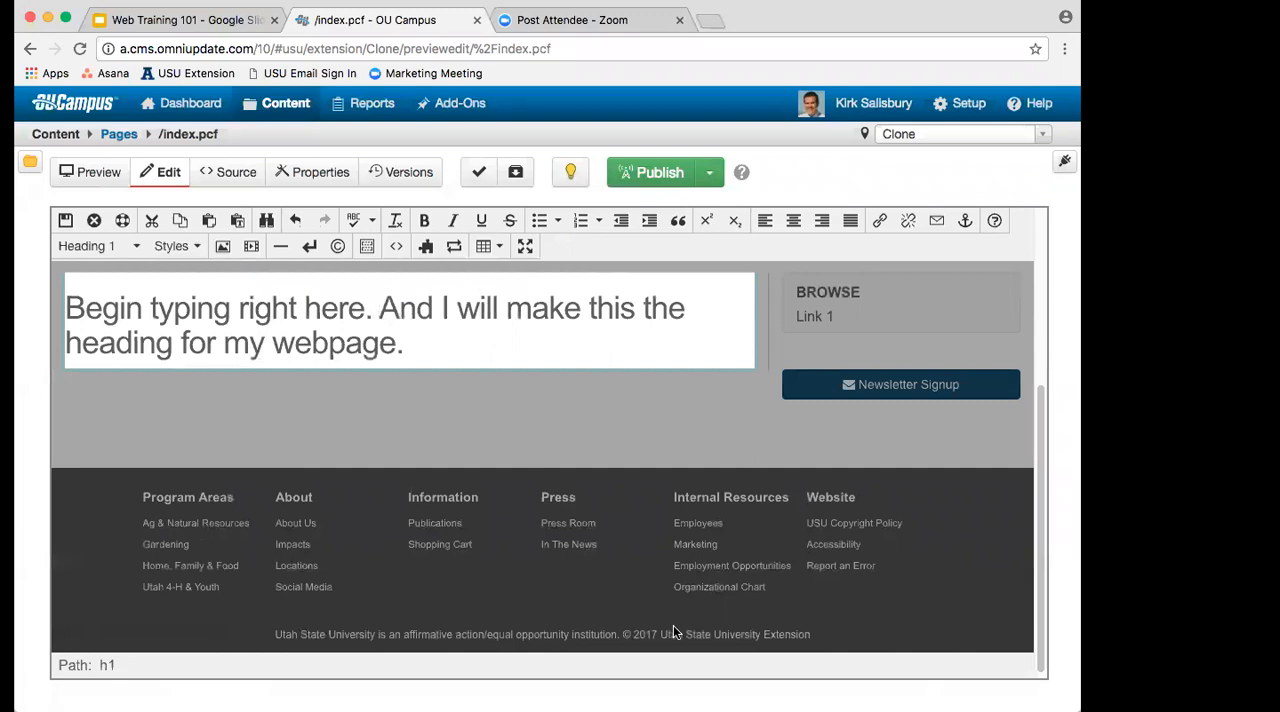
pyautogui.press('BackSpace')
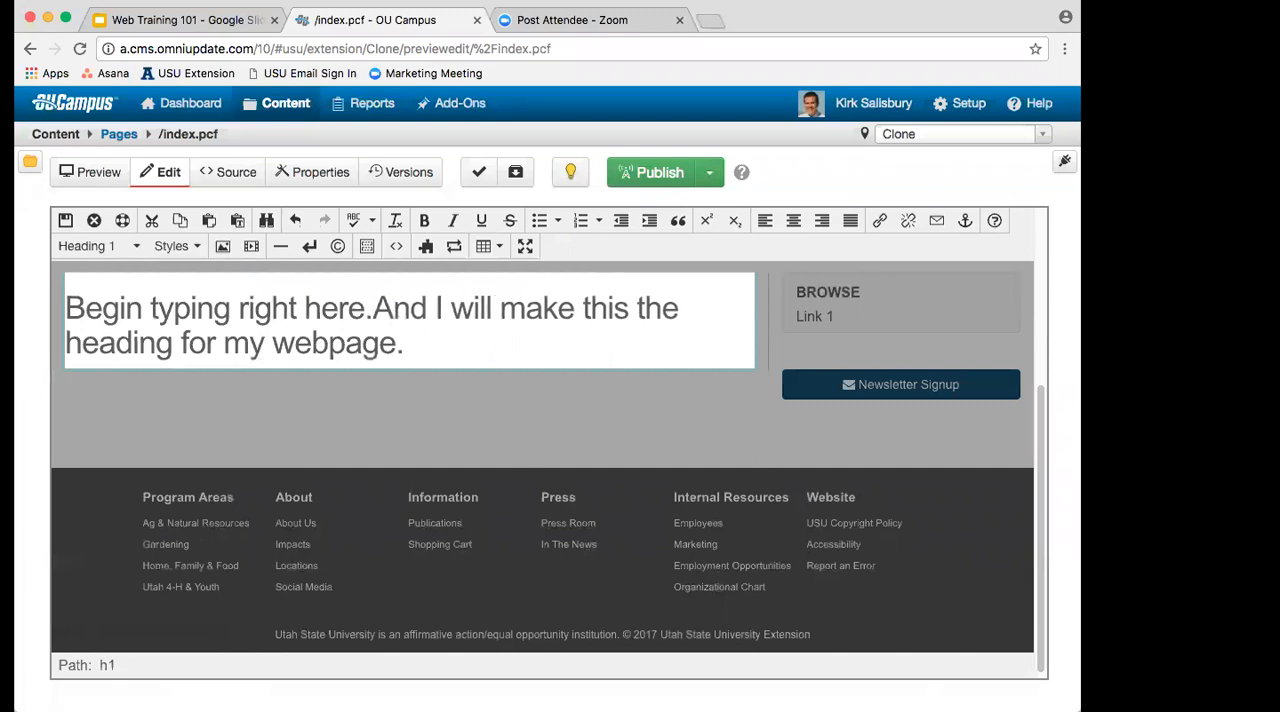
pyautogui.press('Return')
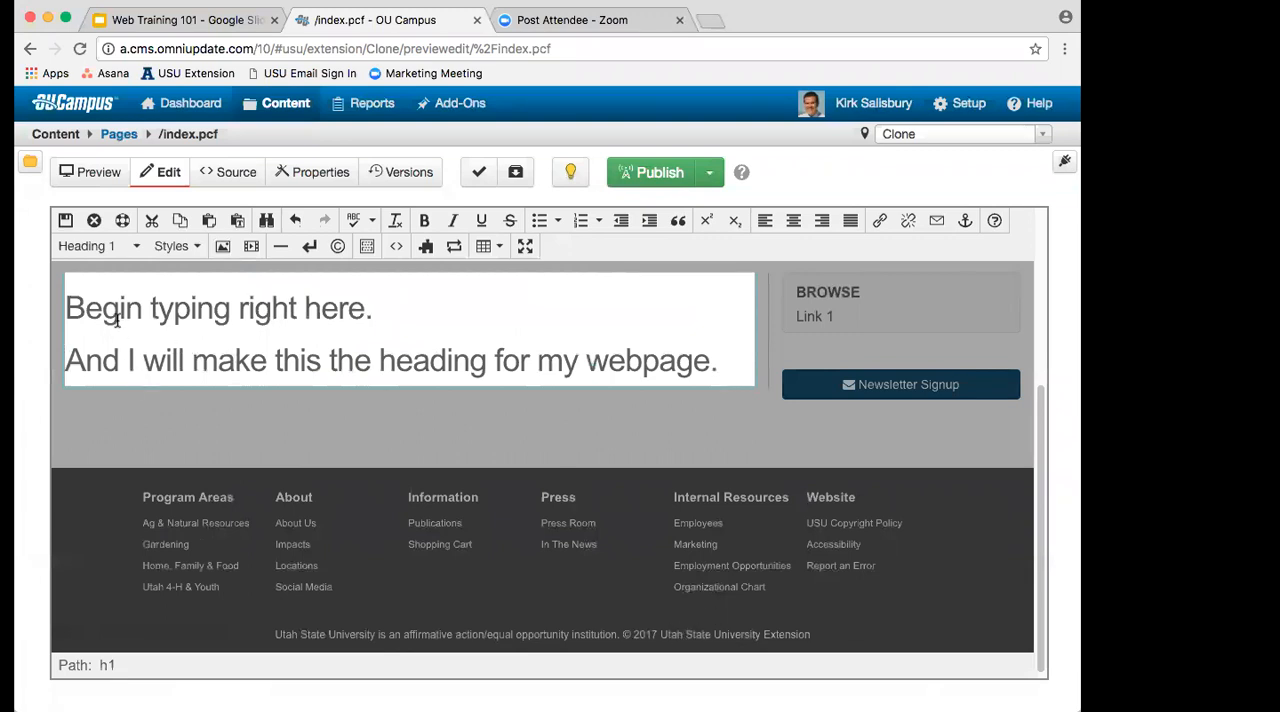
pyautogui.click(118, 250)
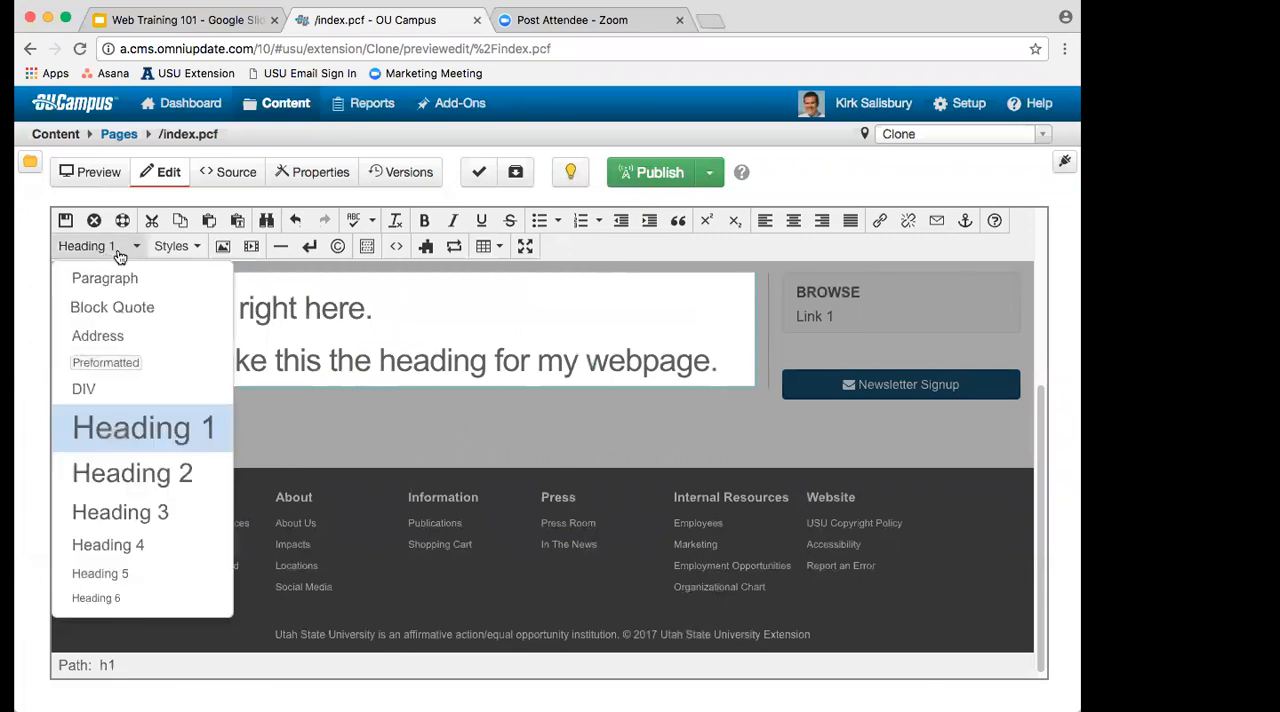
pyautogui.click(500, 368)
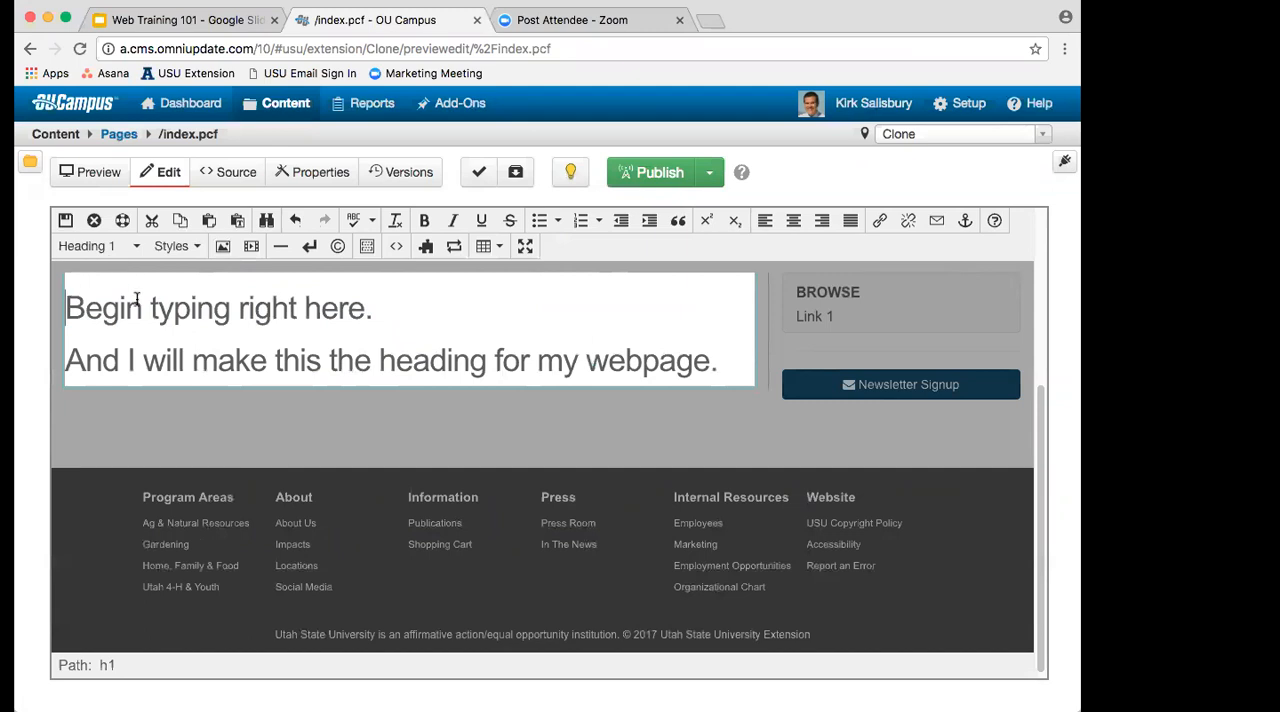
# Step: Replace the first heading line's text with "Heading Right Here"
pyautogui.moveTo(373, 308); pyautogui.dragTo(73, 302)
pyautogui.write('Heading ')
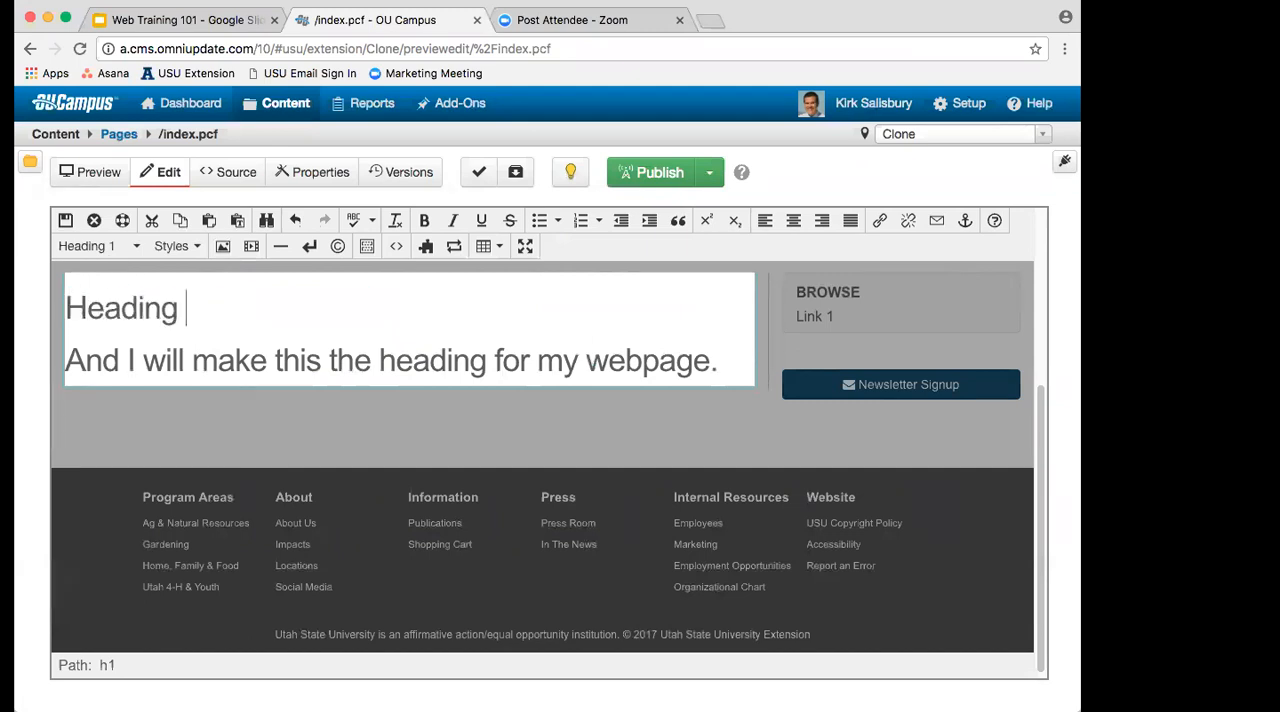
pyautogui.write('Right Here')
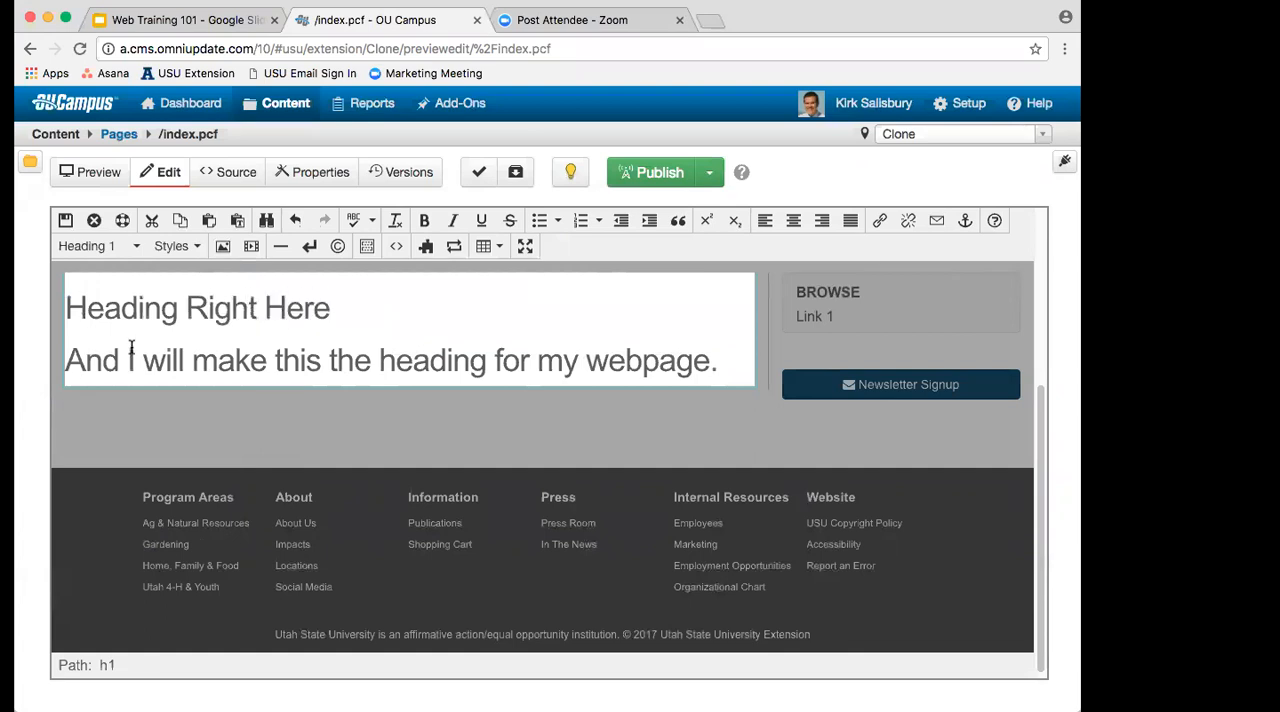
# Step: Replace the second line with "This is content under the heading." and format it as Paragraph
pyautogui.moveTo(66, 360); pyautogui.dragTo(88, 360)
pyautogui.moveTo(247, 342); pyautogui.dragTo(769, 364)
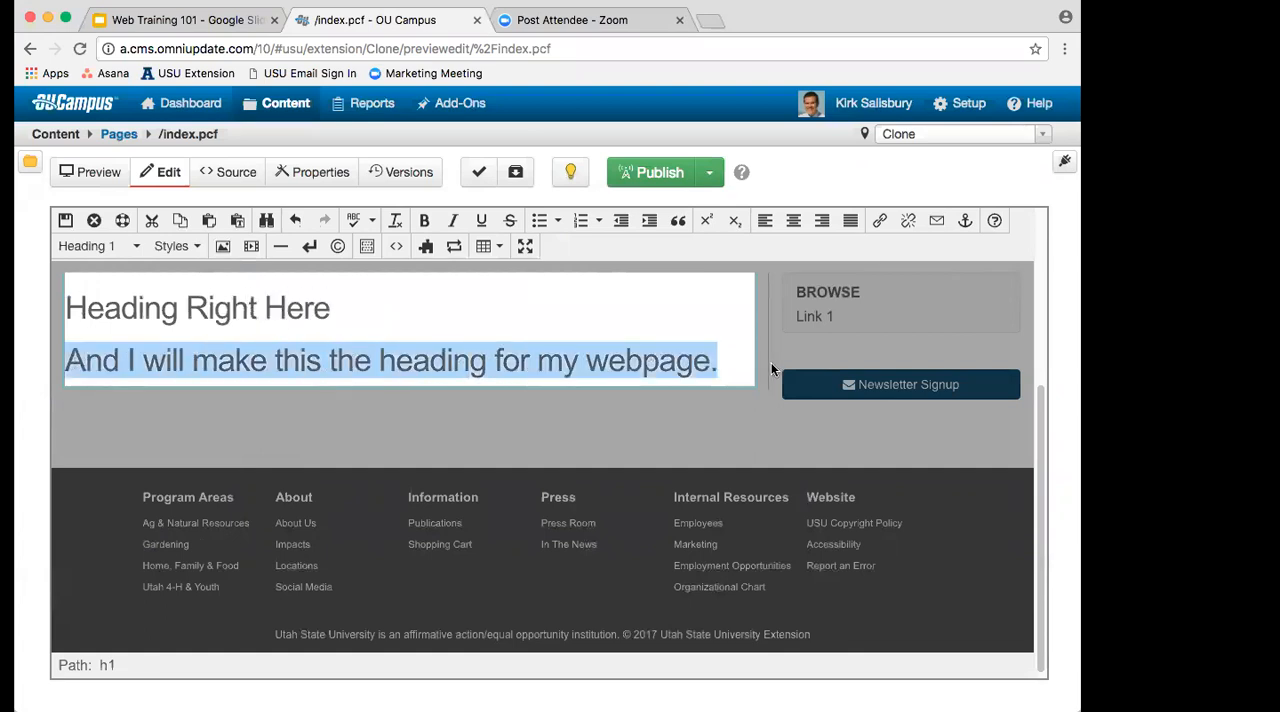
pyautogui.write('Co')
pyautogui.press('BackSpace')
pyautogui.press('BackSpace')
pyautogui.write('This is cont')
pyautogui.write('ent under the head')
pyautogui.write('ing, ')
pyautogui.write('.')
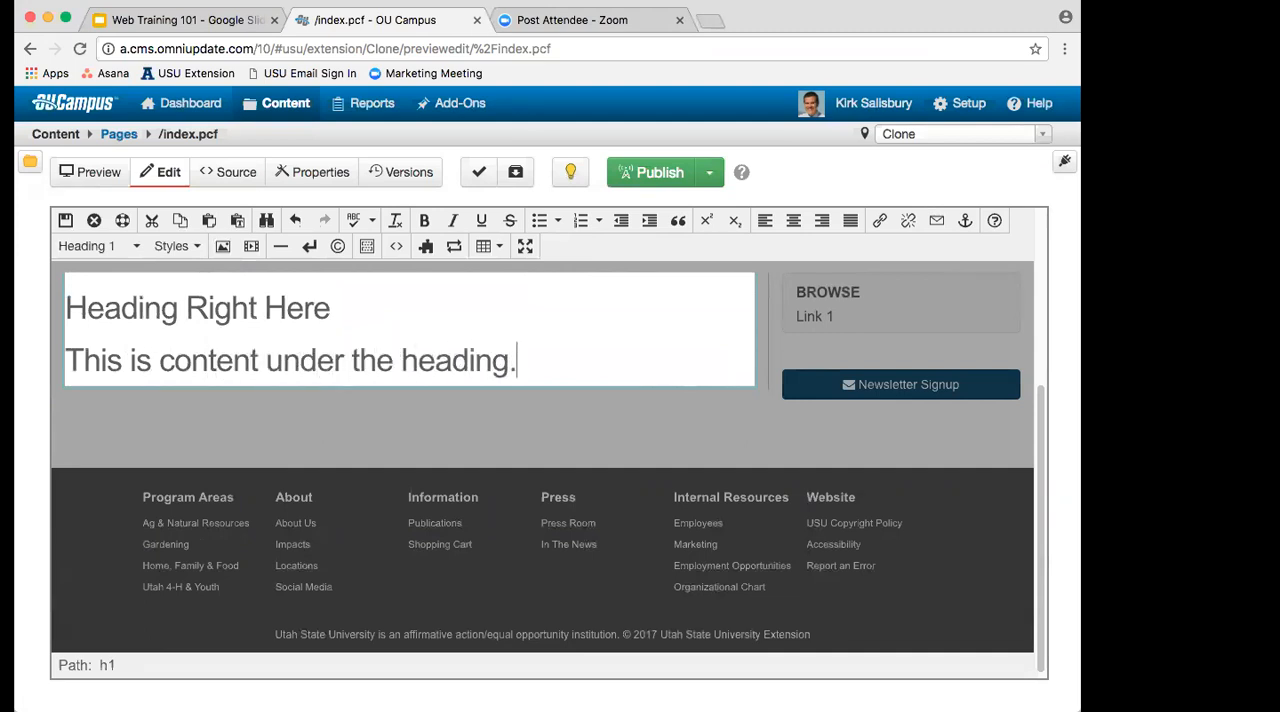
pyautogui.click(140, 256)
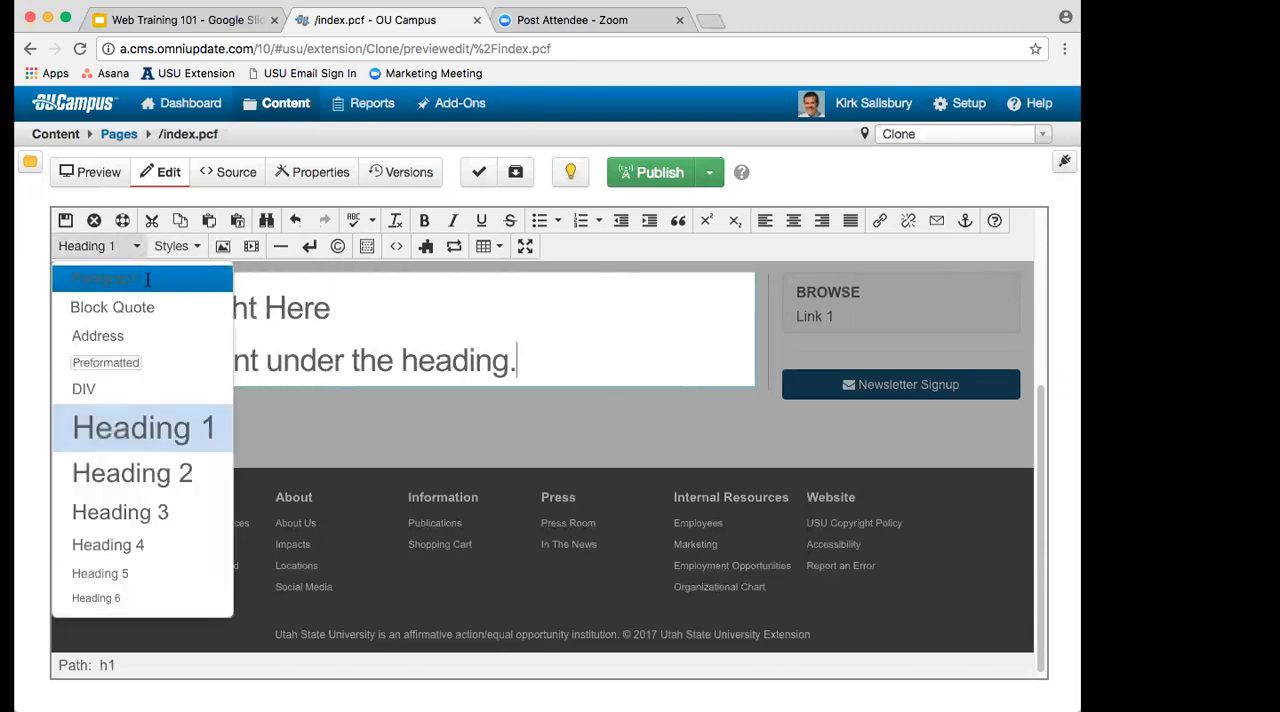
pyautogui.click(146, 280)
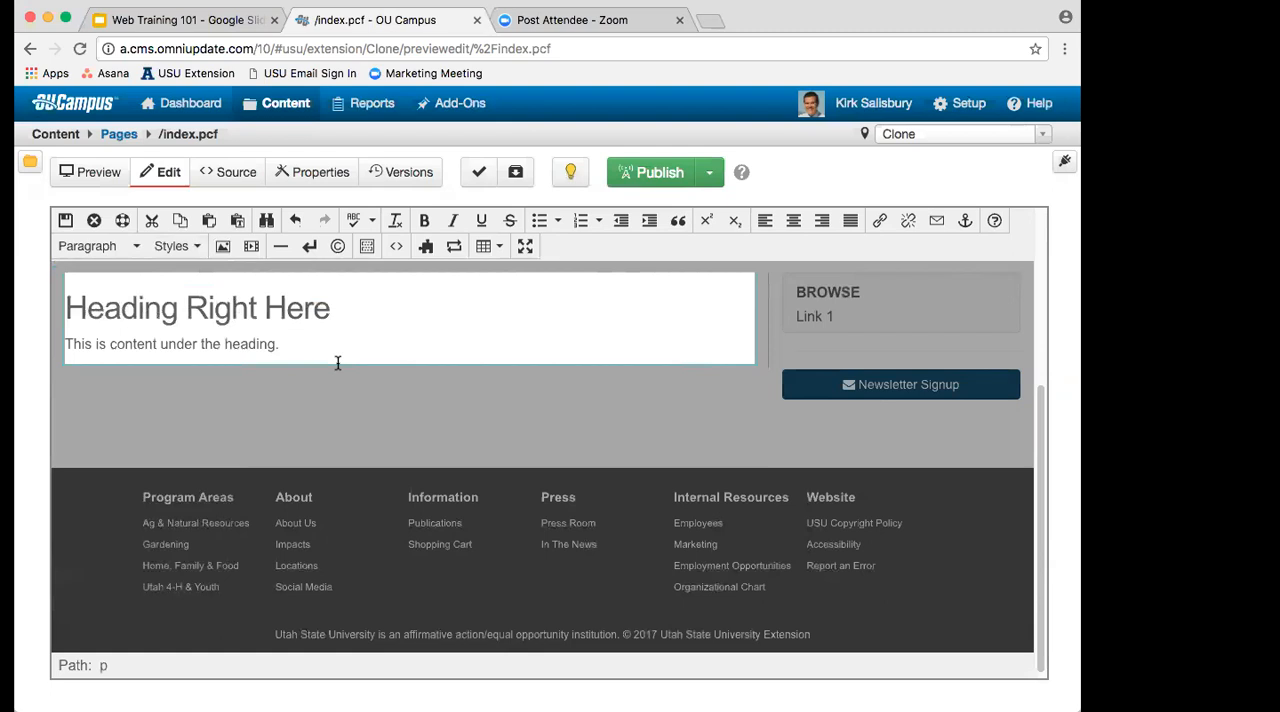
# Step: Add a new line below the content paragraph reading "This will be subheading"
pyautogui.press('Return')
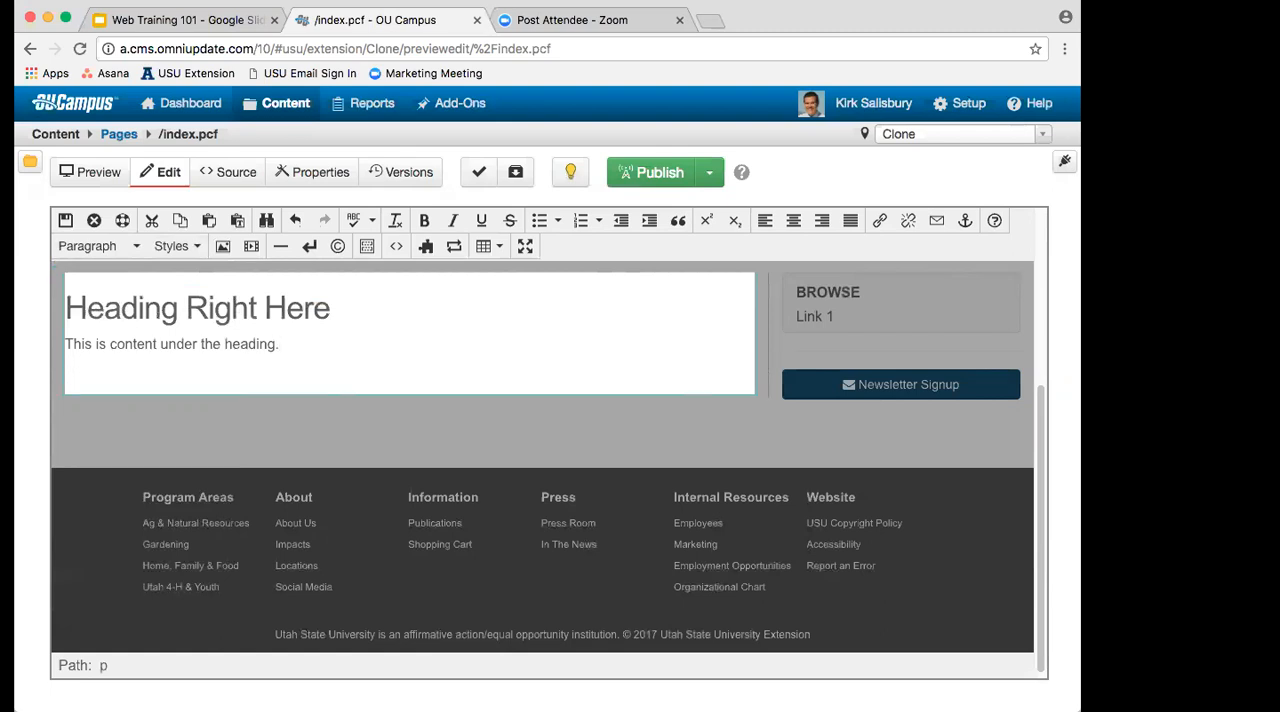
pyautogui.press('Return')
pyautogui.write('This will be another subheading')
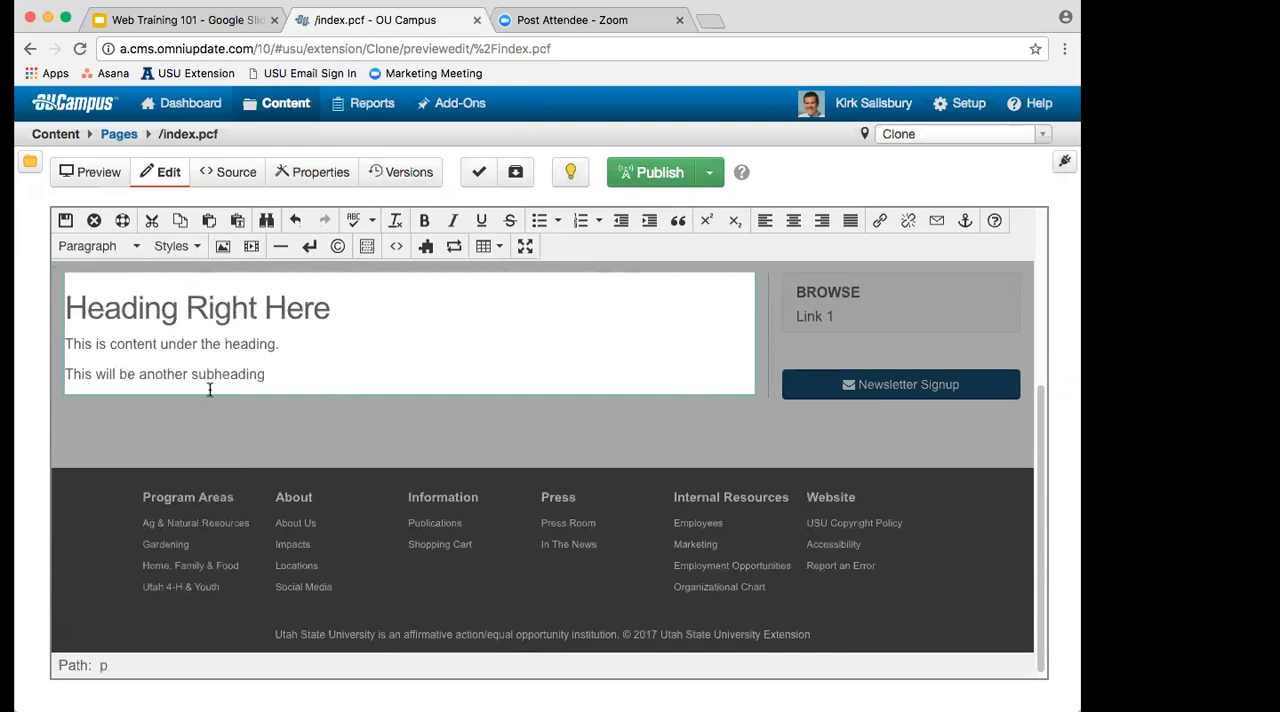
pyautogui.moveTo(197, 374); pyautogui.dragTo(275, 374)
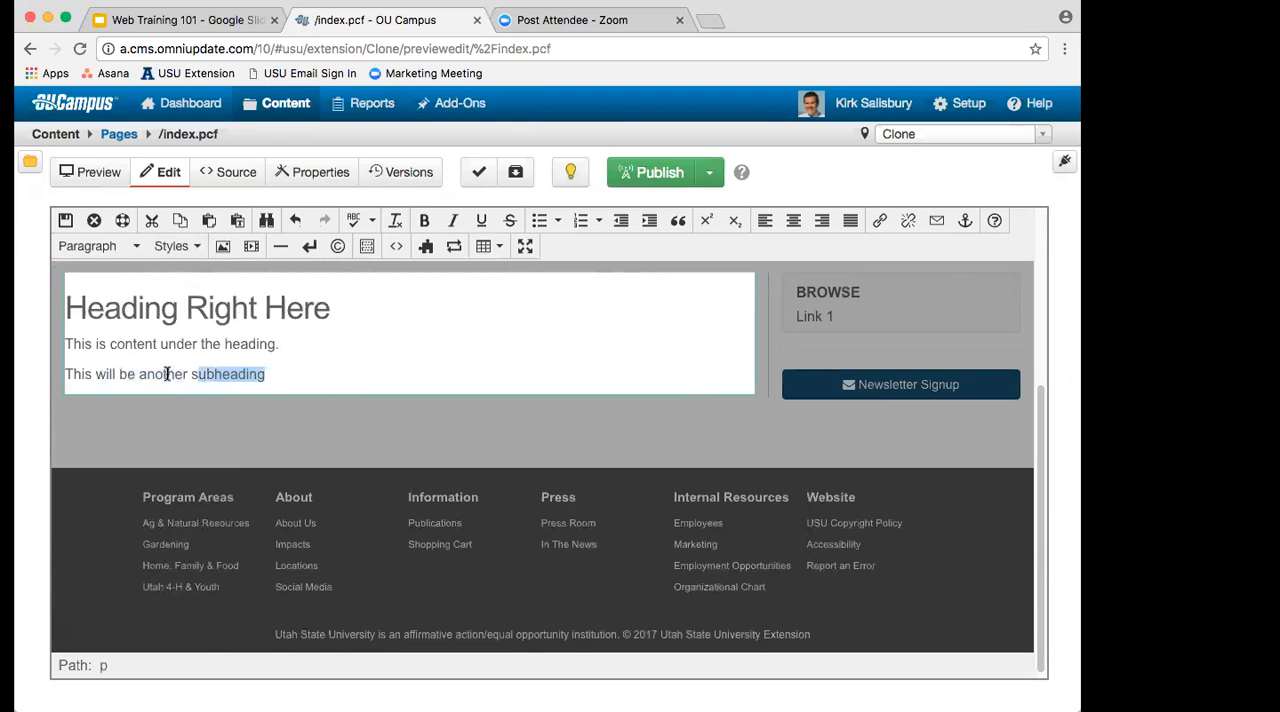
pyautogui.doubleClick(168, 374)
pyautogui.press('BackSpace')
pyautogui.press('BackSpace')
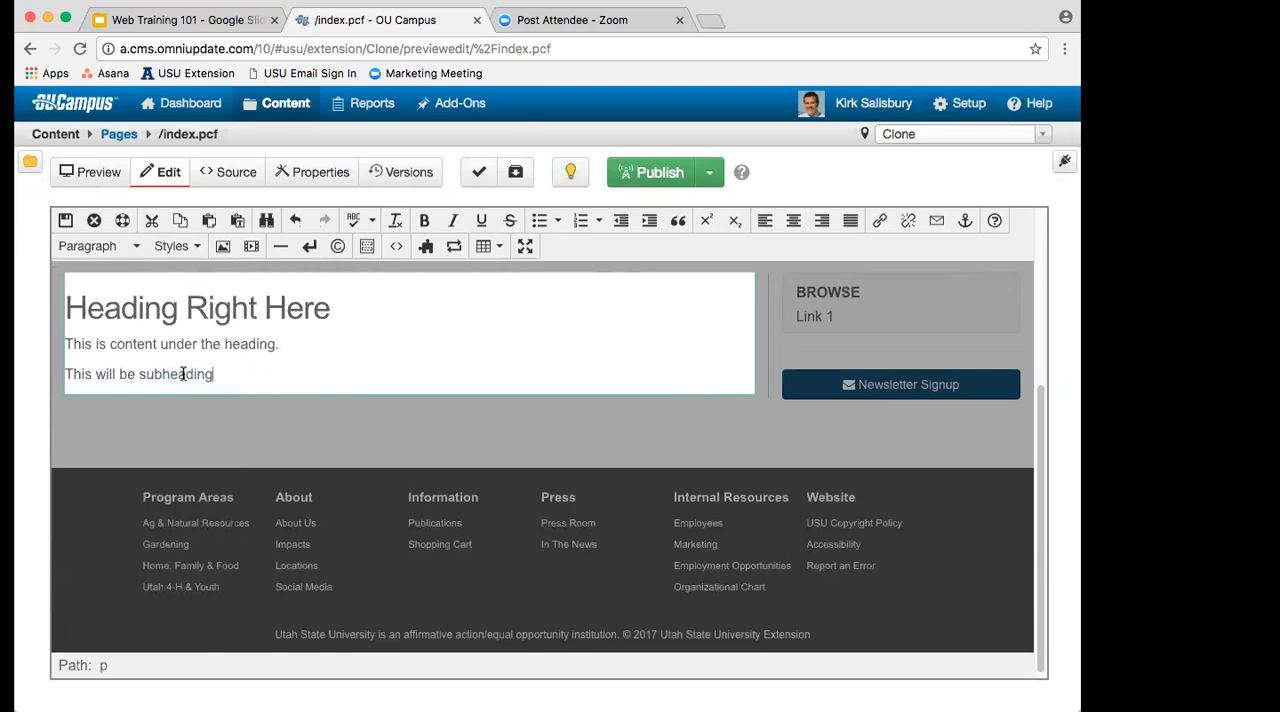
# Step: Format the "This will be subheading" line as Heading 2
pyautogui.click(104, 250)
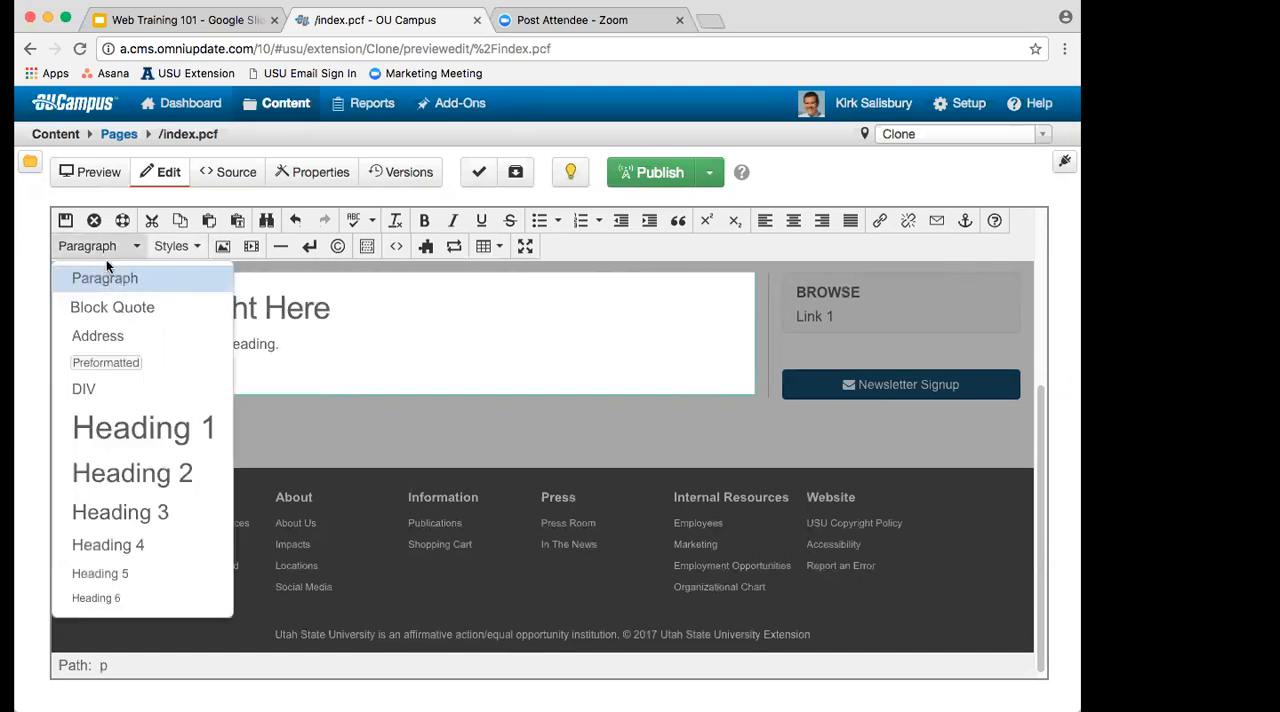
pyautogui.click(146, 481)
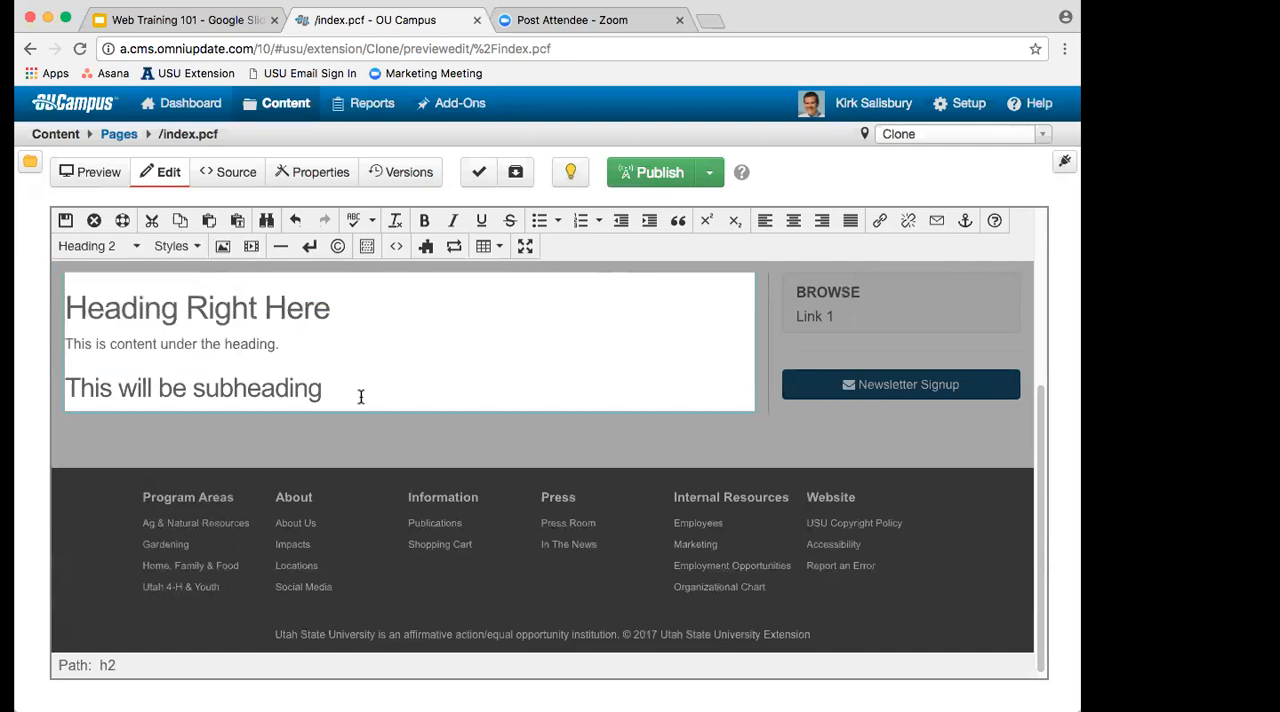
# Step: Add a paragraph below the subheading reading "This will be another paragraph"
pyautogui.press('Return')
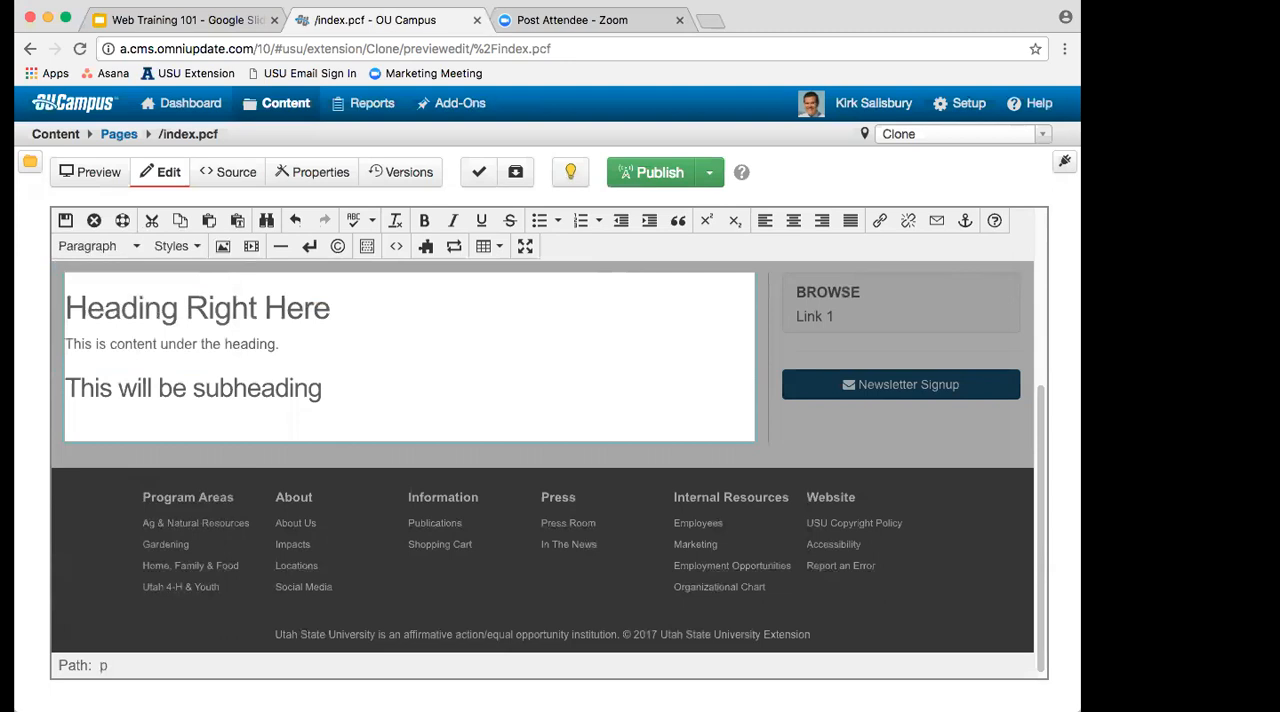
pyautogui.write('This will be another paragraph')
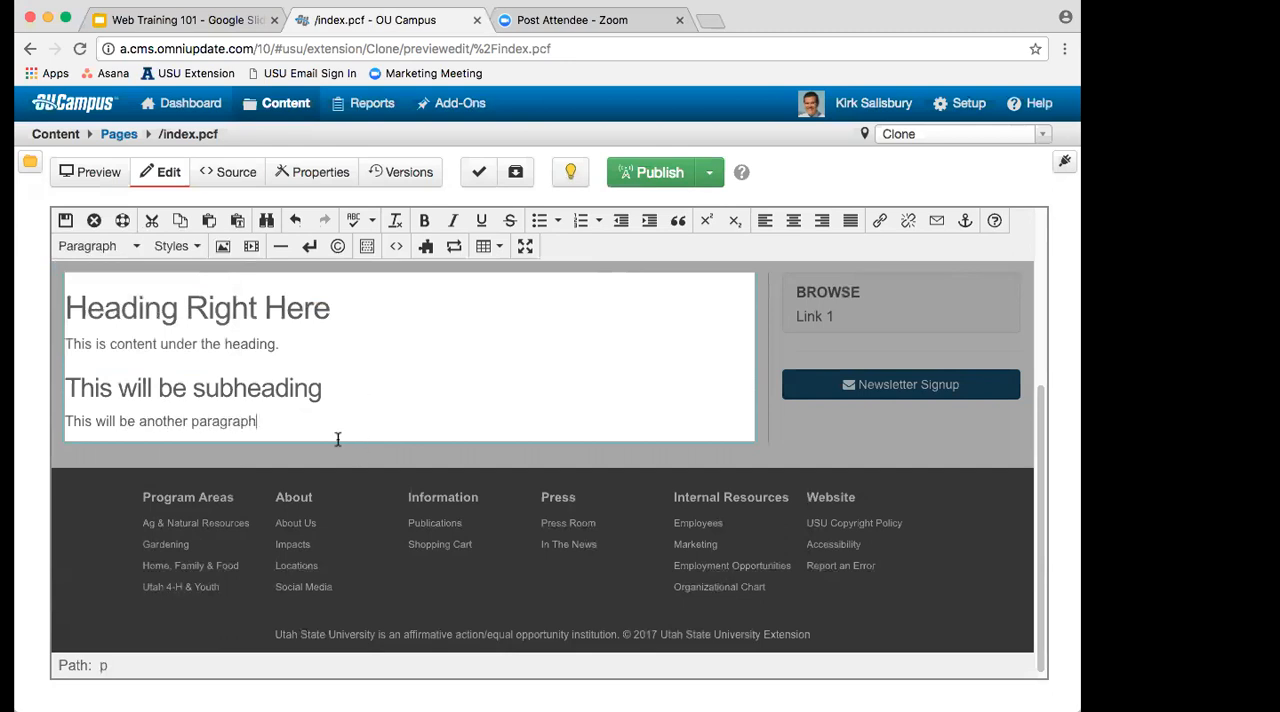
# Step: Insert a line break inside the last paragraph and add "This will be a different line within this paragraph."
pyautogui.press('Return')
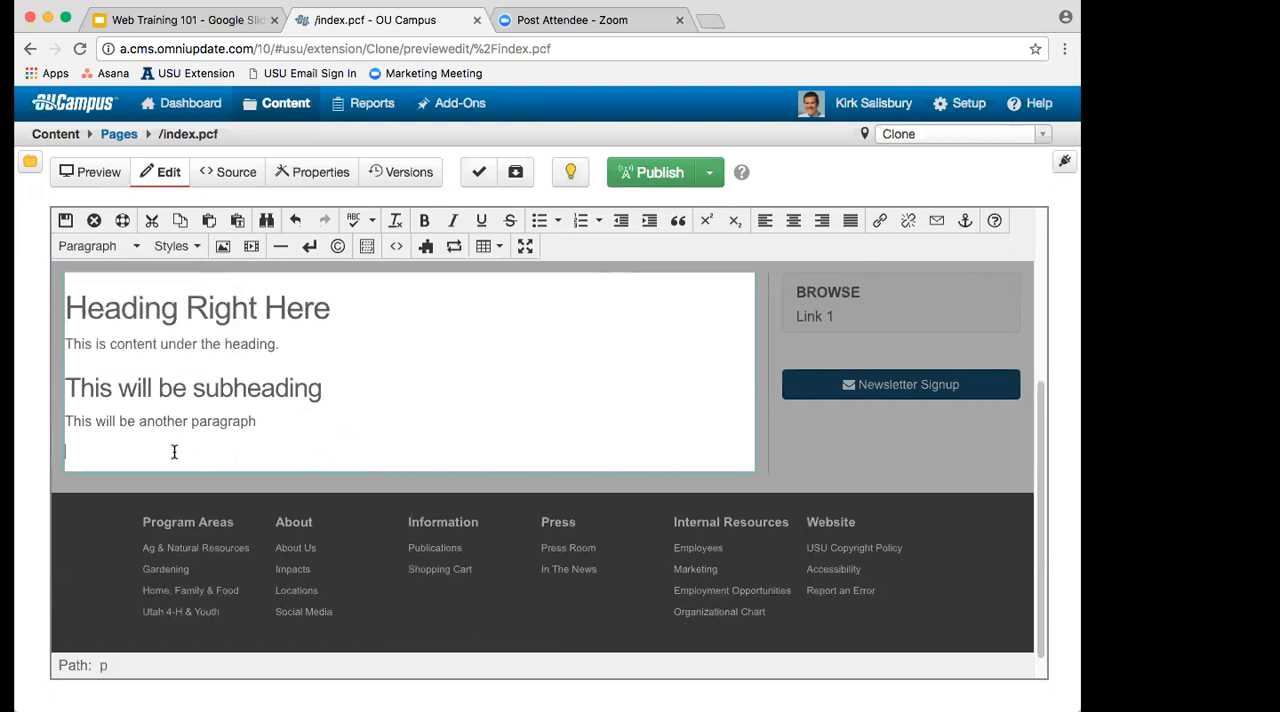
pyautogui.press('BackSpace')
pyautogui.hotkey('shift', 'Return')
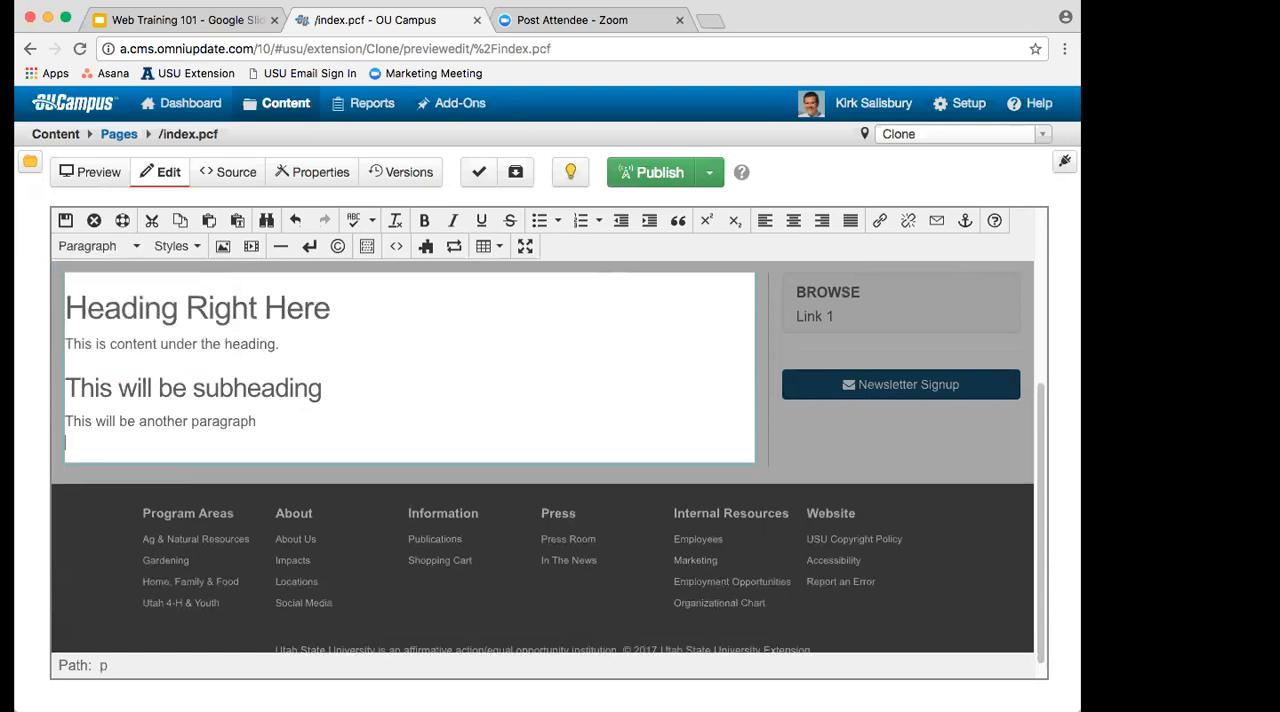
pyautogui.write('This will be a different lin')
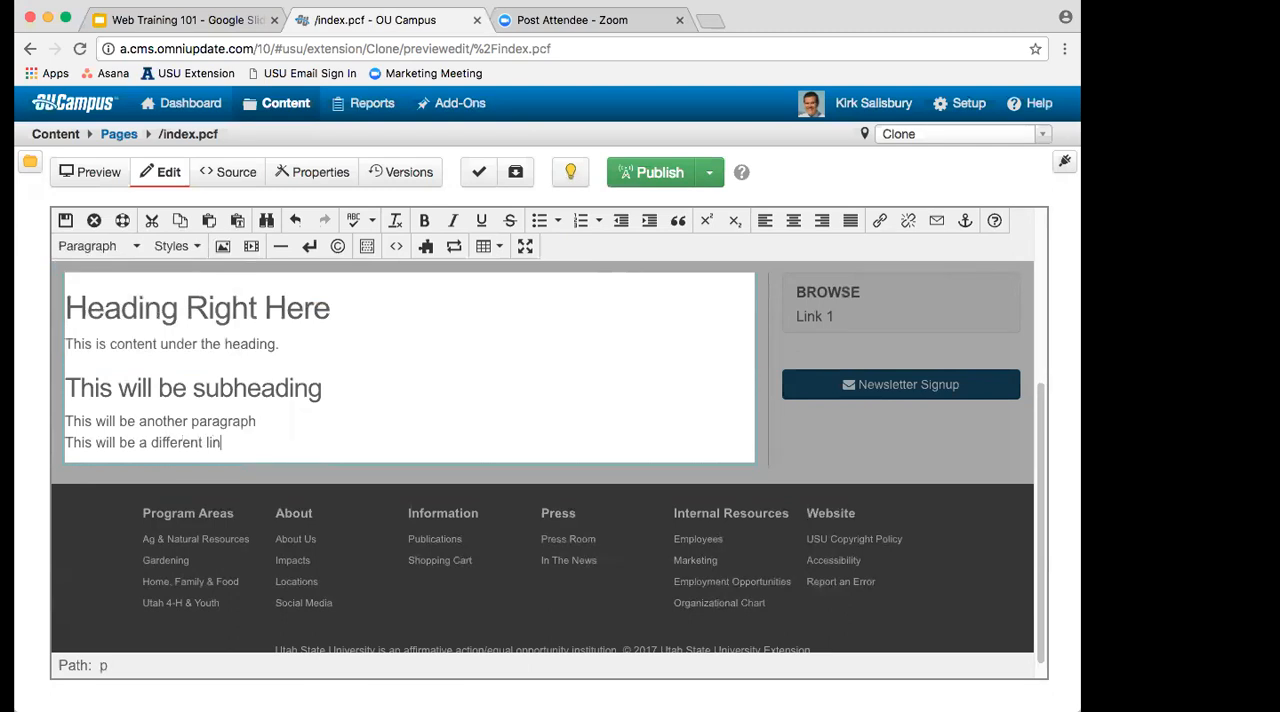
pyautogui.write('e within this paragraph')
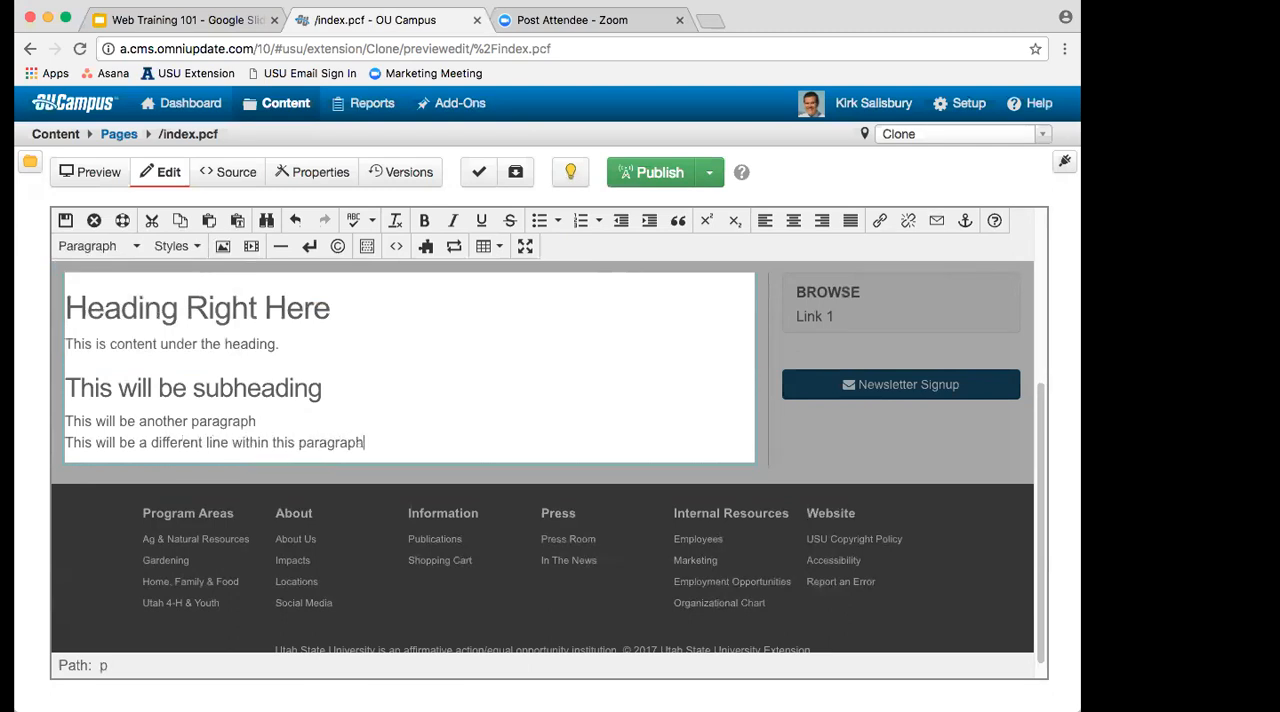
pyautogui.write('.')
# Step: Format the two-line paragraph below the subheading as Heading 3
pyautogui.click(100, 248)
pyautogui.click(143, 515)
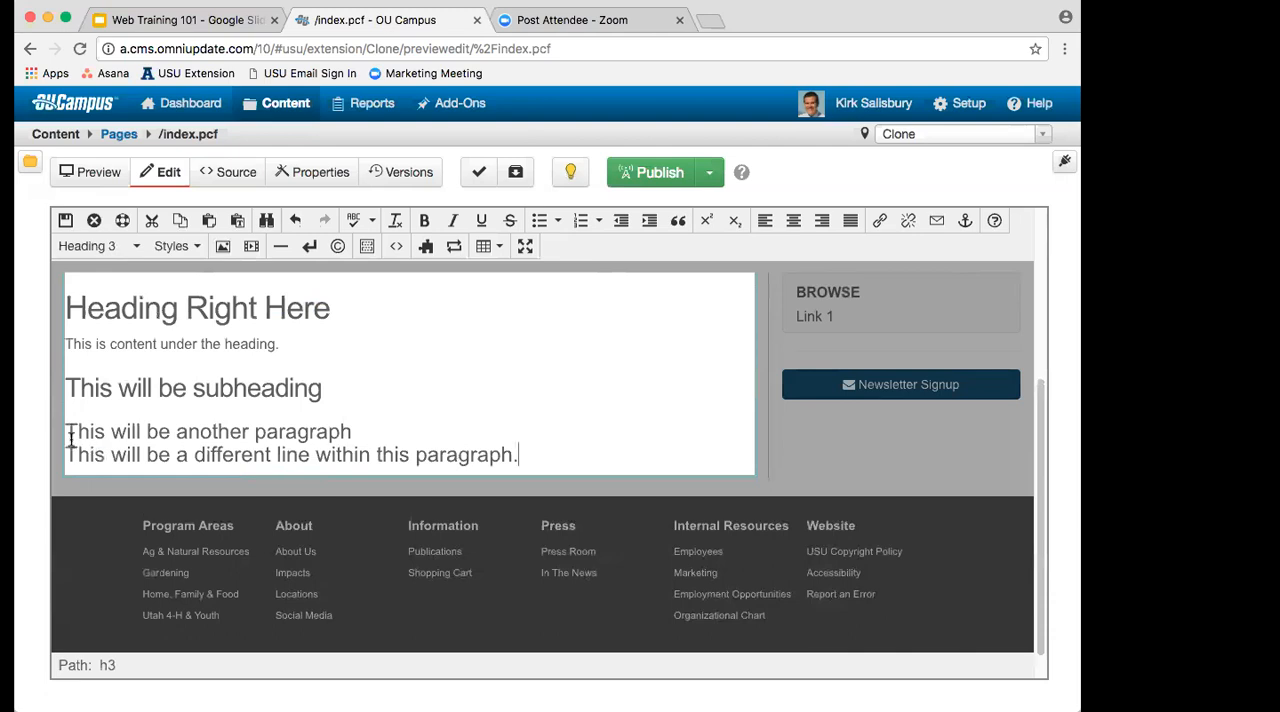
# Step: Delete both lines of the Heading 3 text below the subheading
pyautogui.moveTo(68, 430); pyautogui.dragTo(343, 452)
pyautogui.click(580, 466)
pyautogui.press('super+shift+Left')
pyautogui.keyDown('shift'); pyautogui.click(62, 430); pyautogui.keyUp('shift')
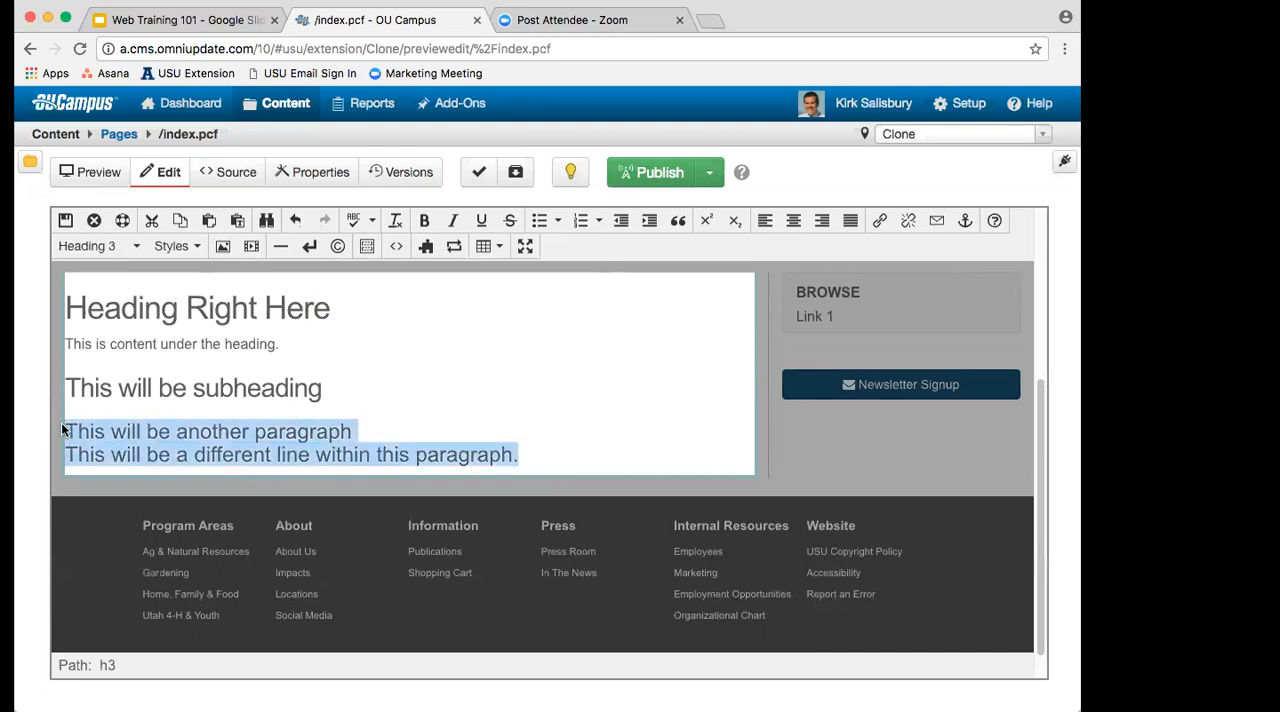
pyautogui.press('BackSpace')
pyautogui.moveTo(103, 308); pyautogui.dragTo(130, 347)
pyautogui.click(184, 388)
pyautogui.click(432, 425)
pyautogui.press('BackSpace')
# Step: End the content directly after the subheading with no empty paragraph below it, and save the page
pyautogui.press('Return')
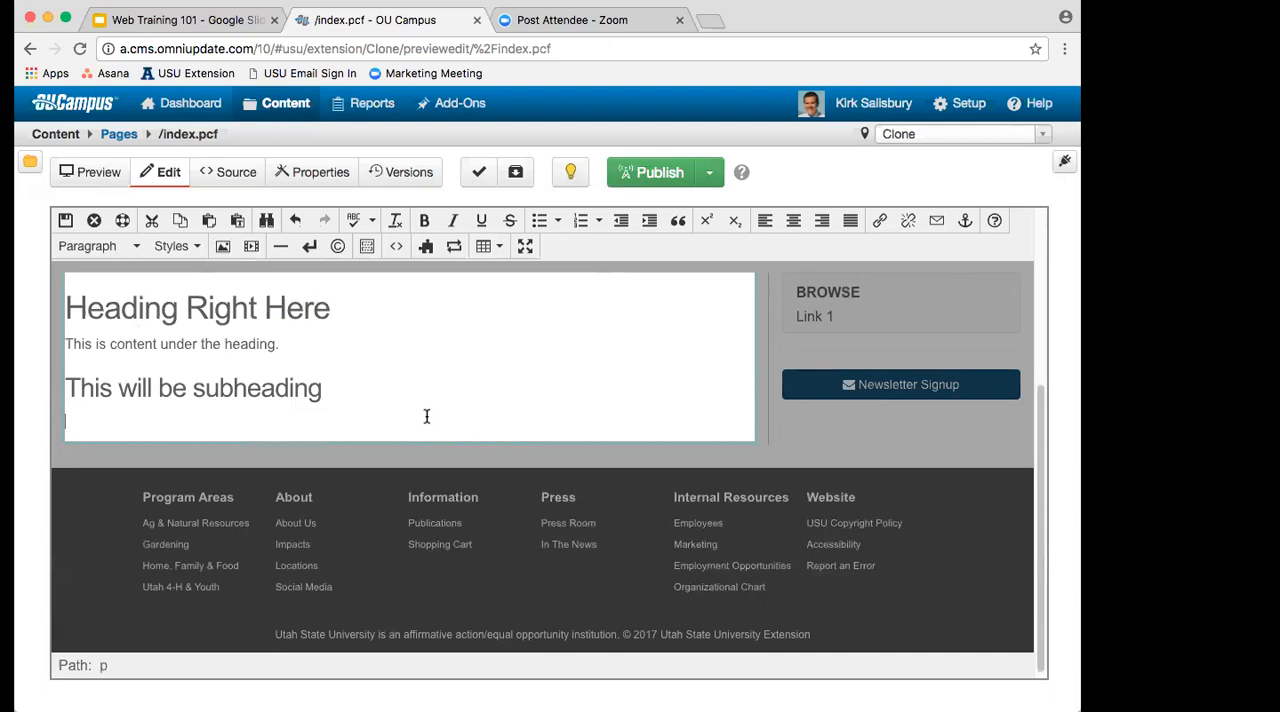
pyautogui.press('BackSpace')
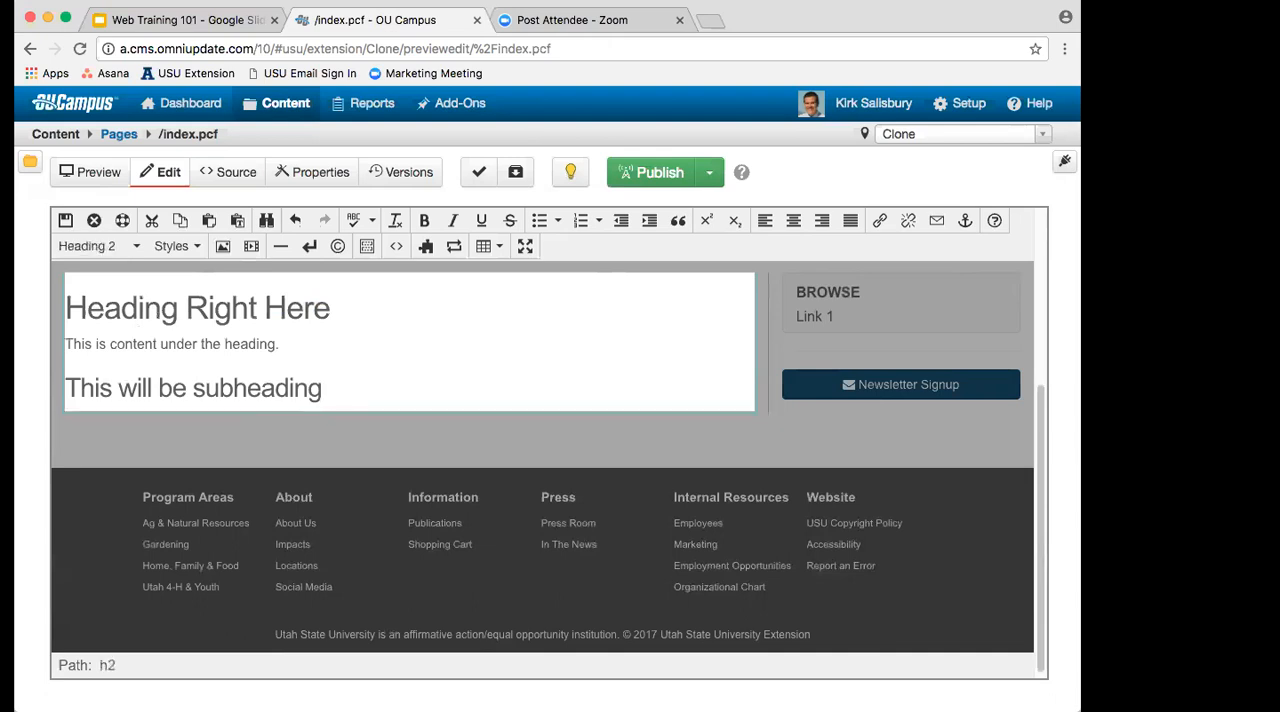
pyautogui.press('Return')
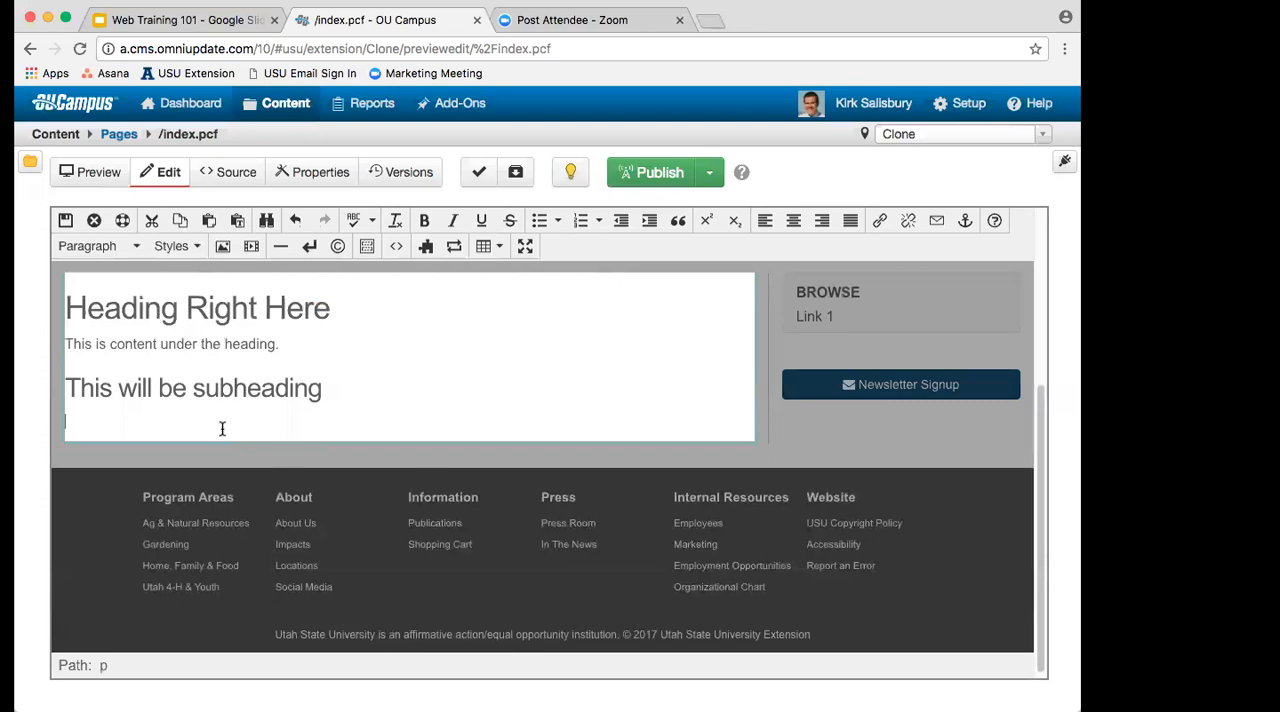
pyautogui.press('BackSpace')
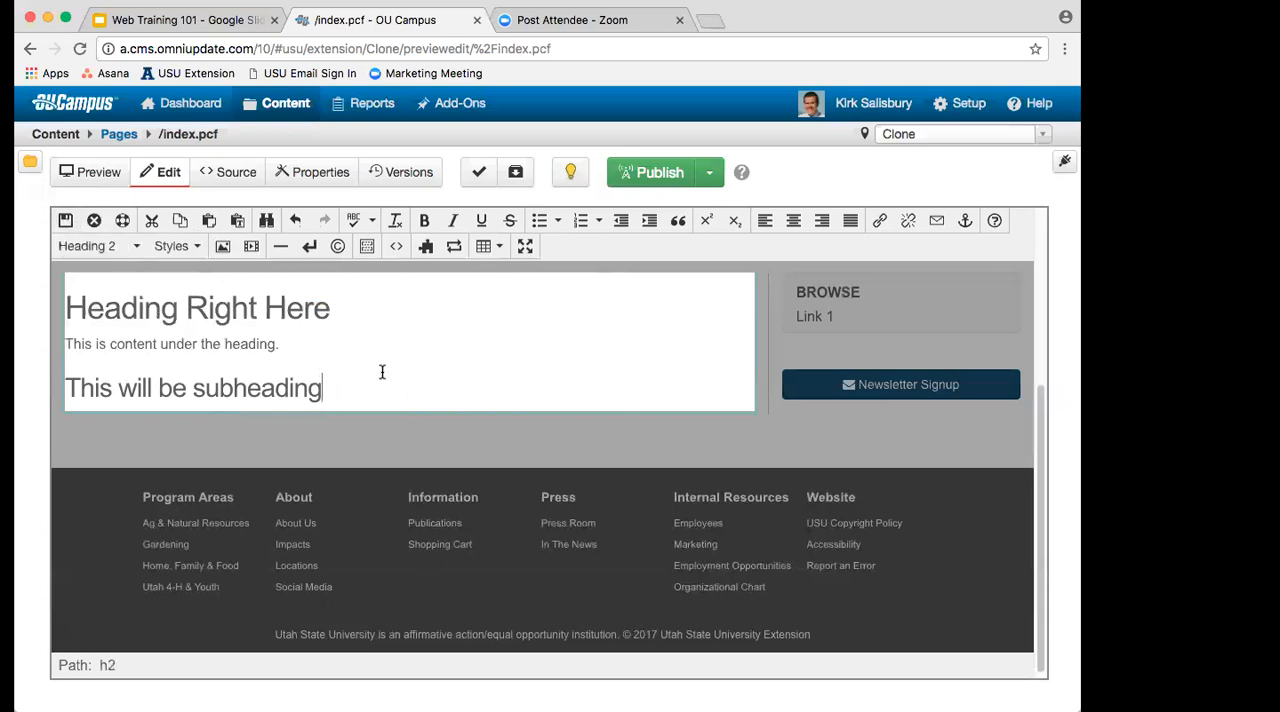
pyautogui.press('super+s')
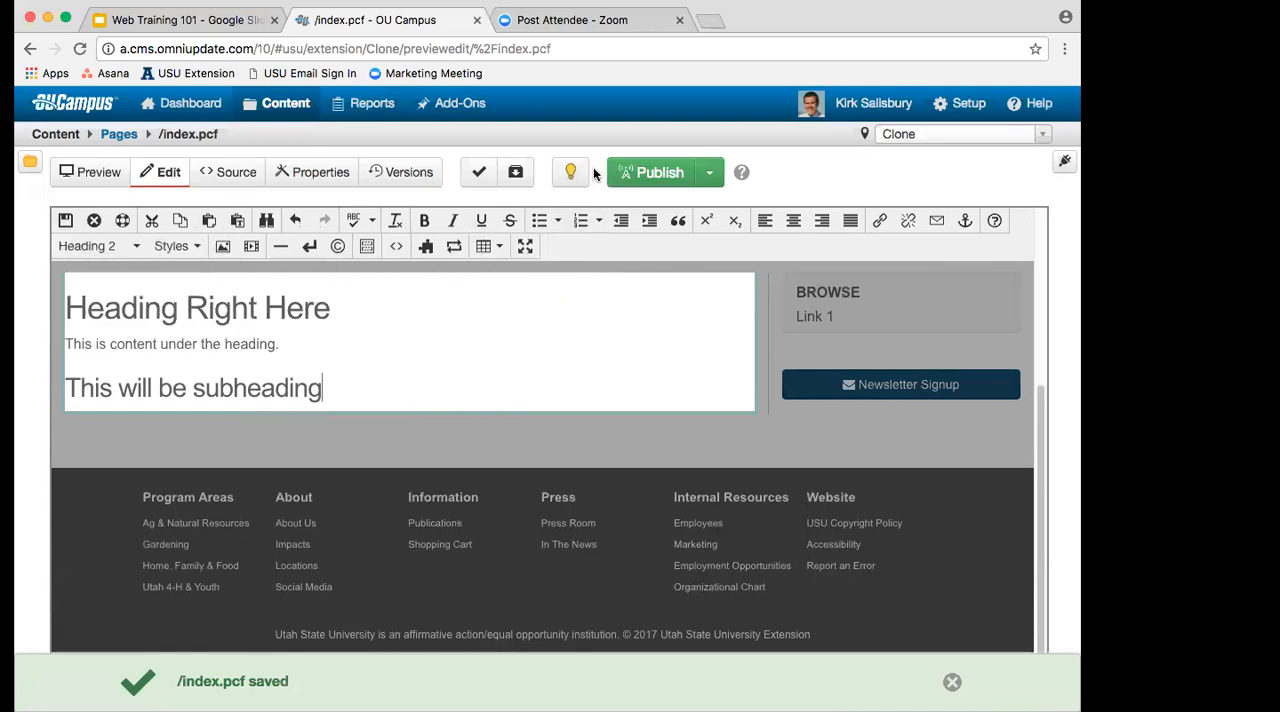
# Step: Open the live page at extension.usu.edu/clone in a new browser tab
pyautogui.click(706, 21)
pyautogui.write('extension.usu.edu')
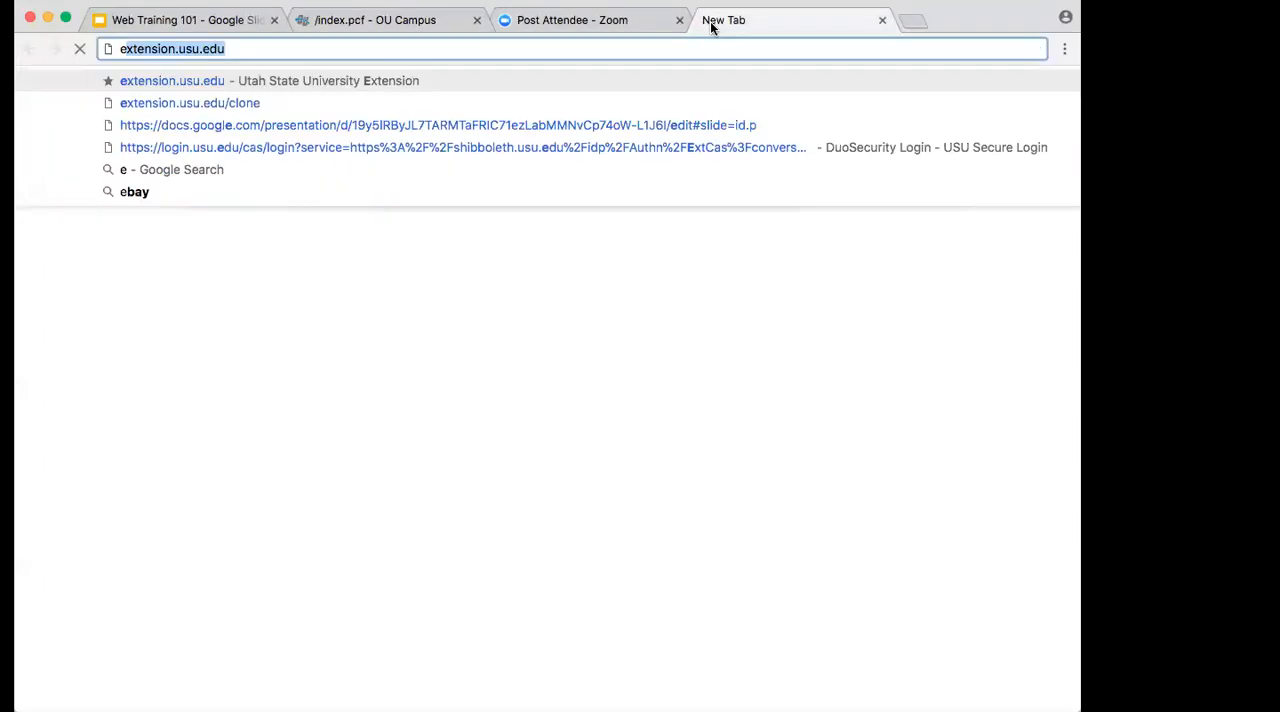
pyautogui.write('/cl')
pyautogui.press('Return')
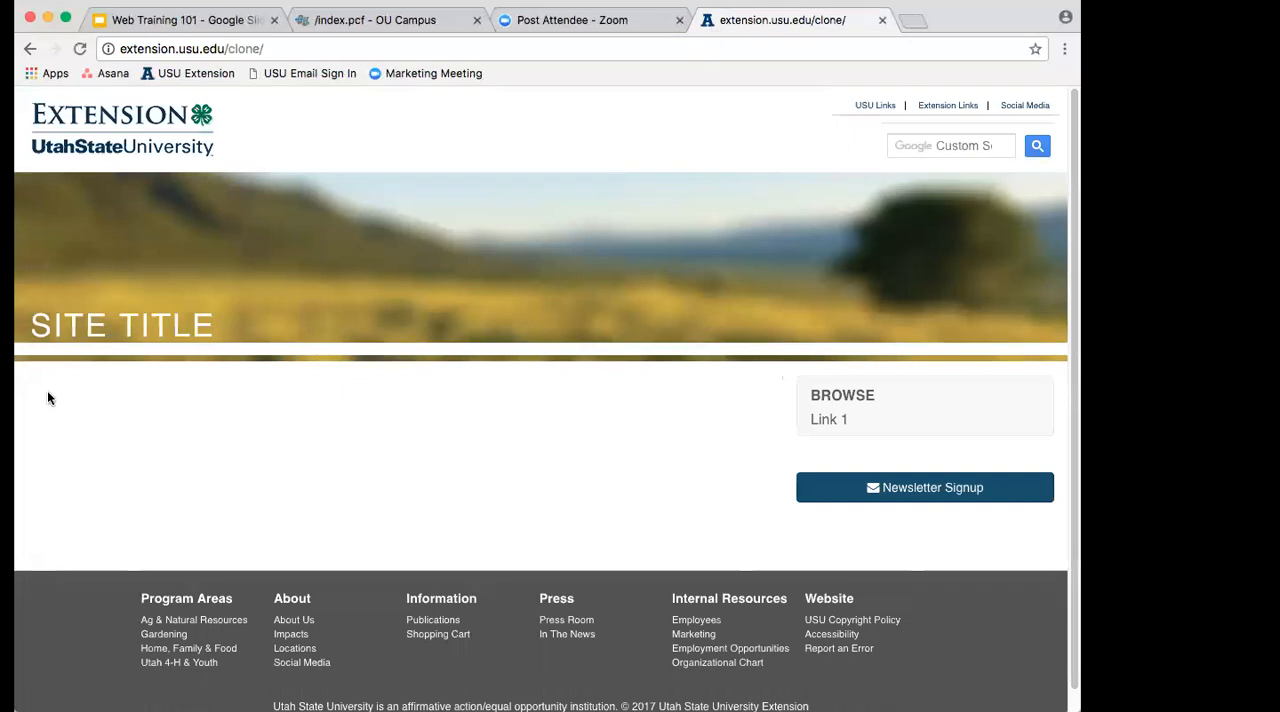
# Step: Switch back to the OU Campus page editor and append ". Misssppellling" to the subheading
pyautogui.click(355, 26)
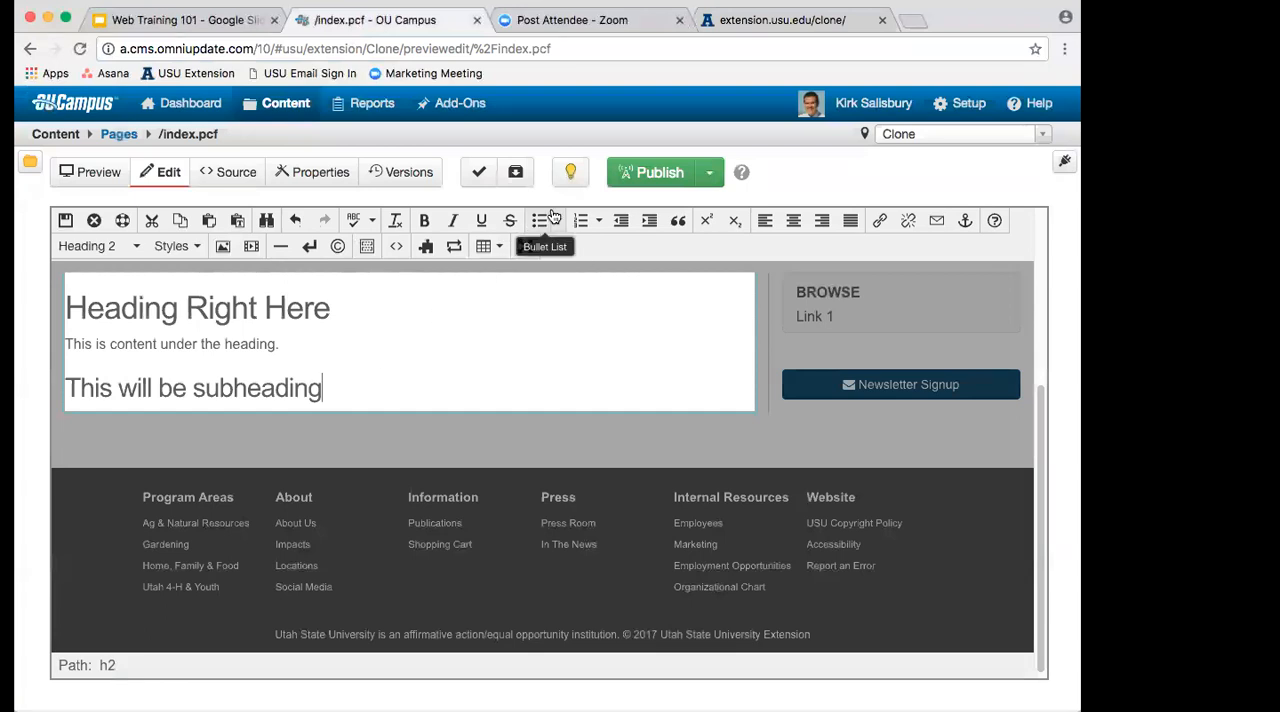
pyautogui.click(614, 176)
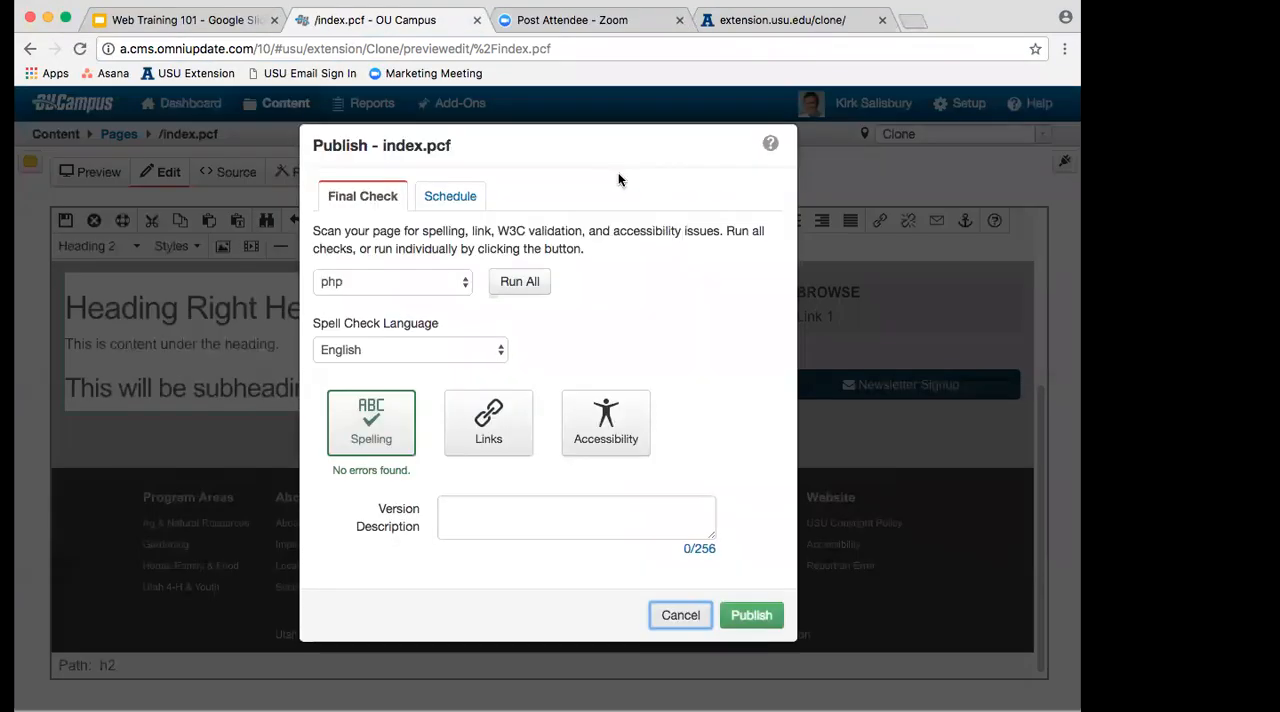
pyautogui.click(674, 619)
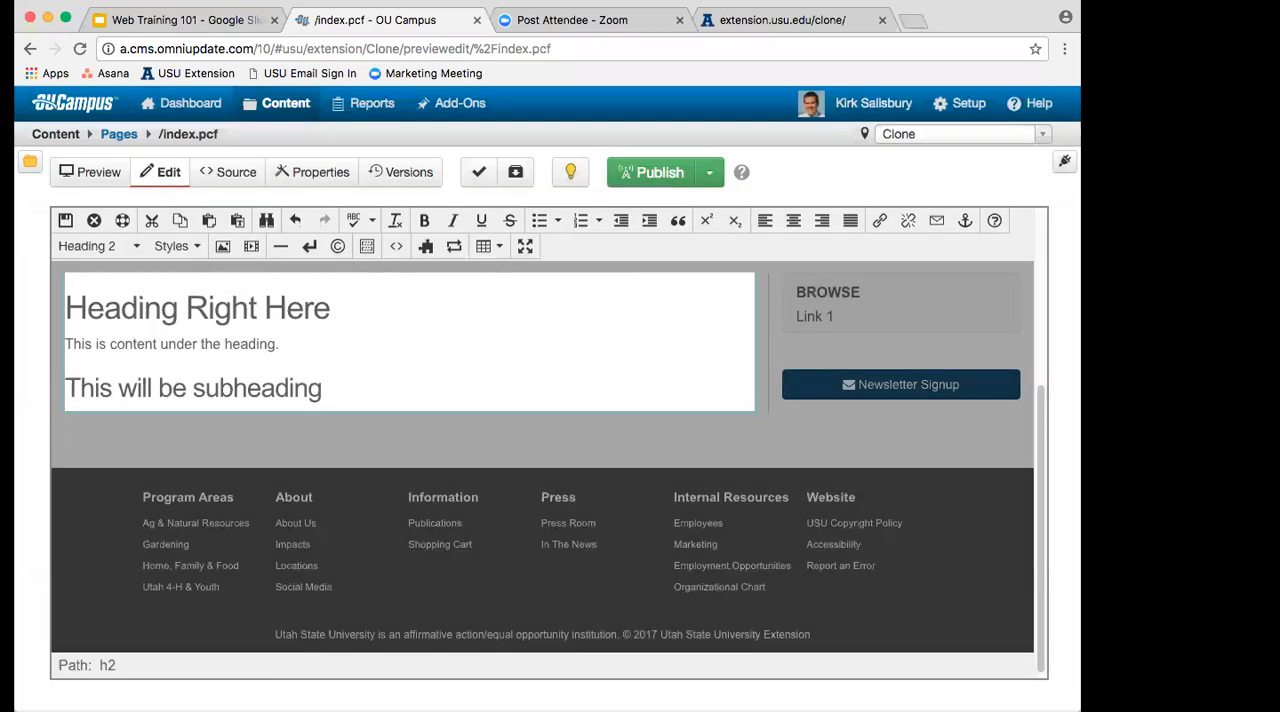
pyautogui.write('Misssppel')
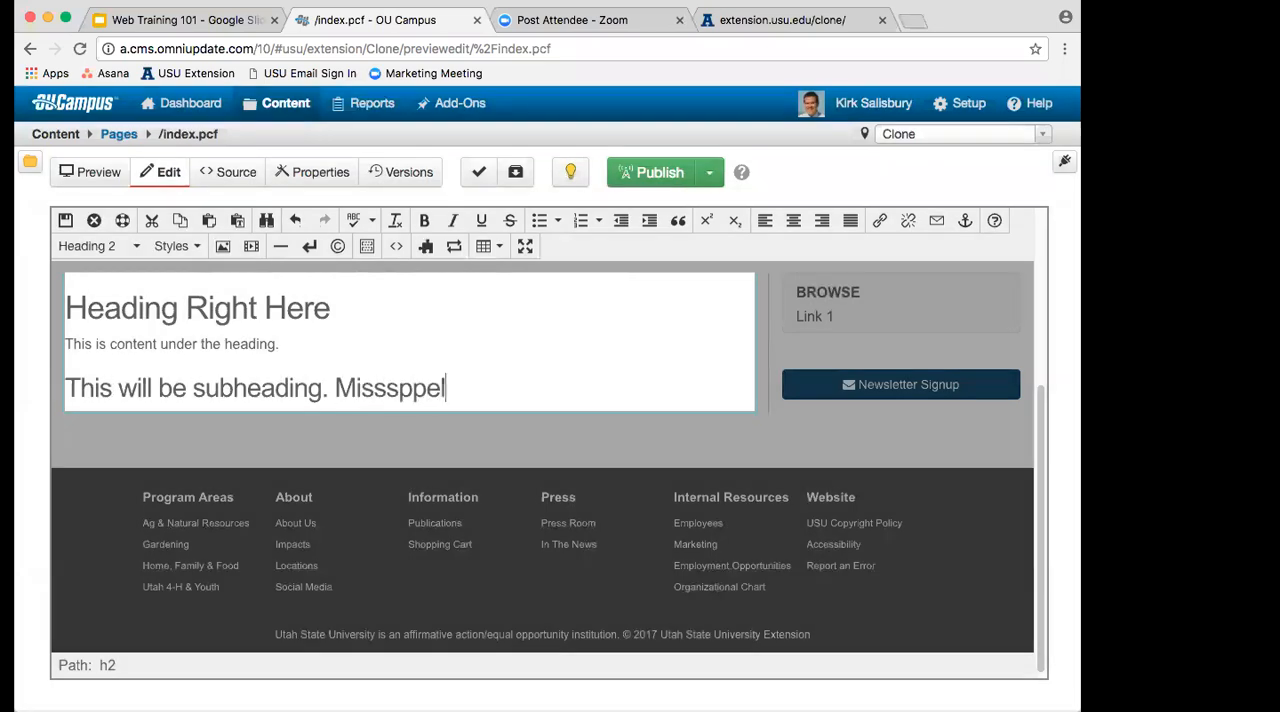
pyautogui.write('lling')
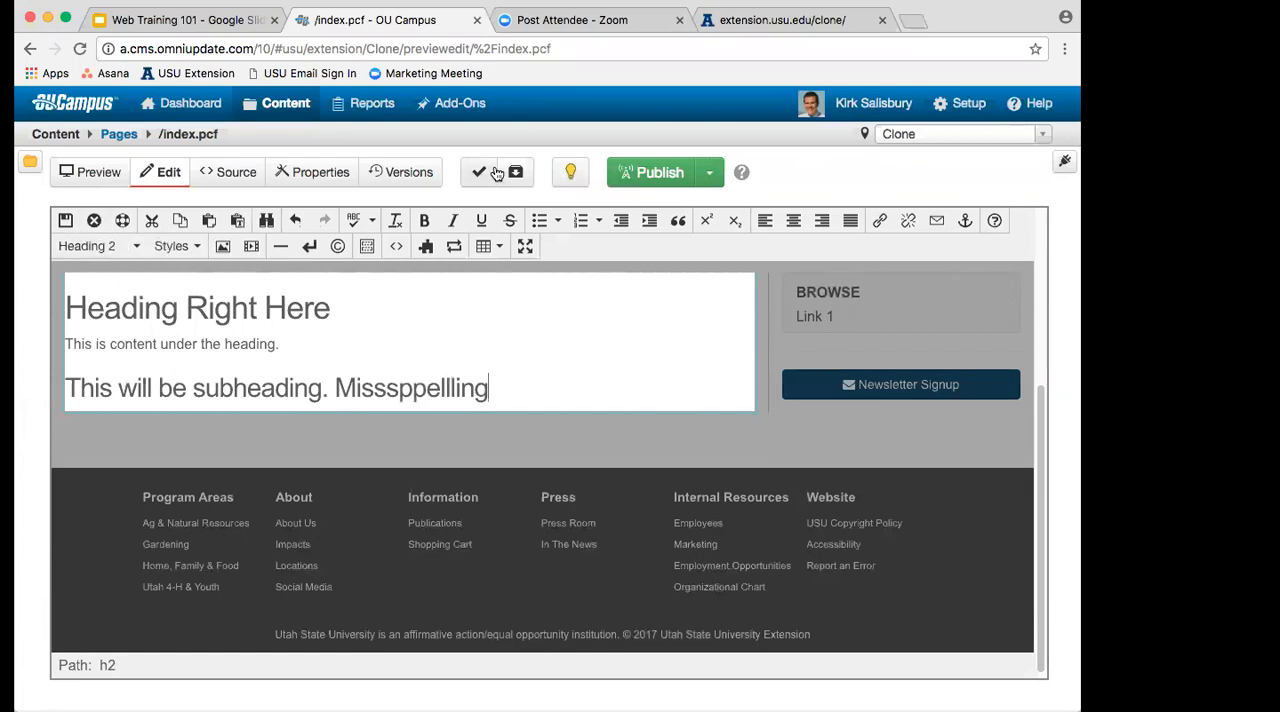
# Step: Open the publish final check for index.pcf, review the flagged word in the spelling results, and exit without publishing
pyautogui.click(643, 175)
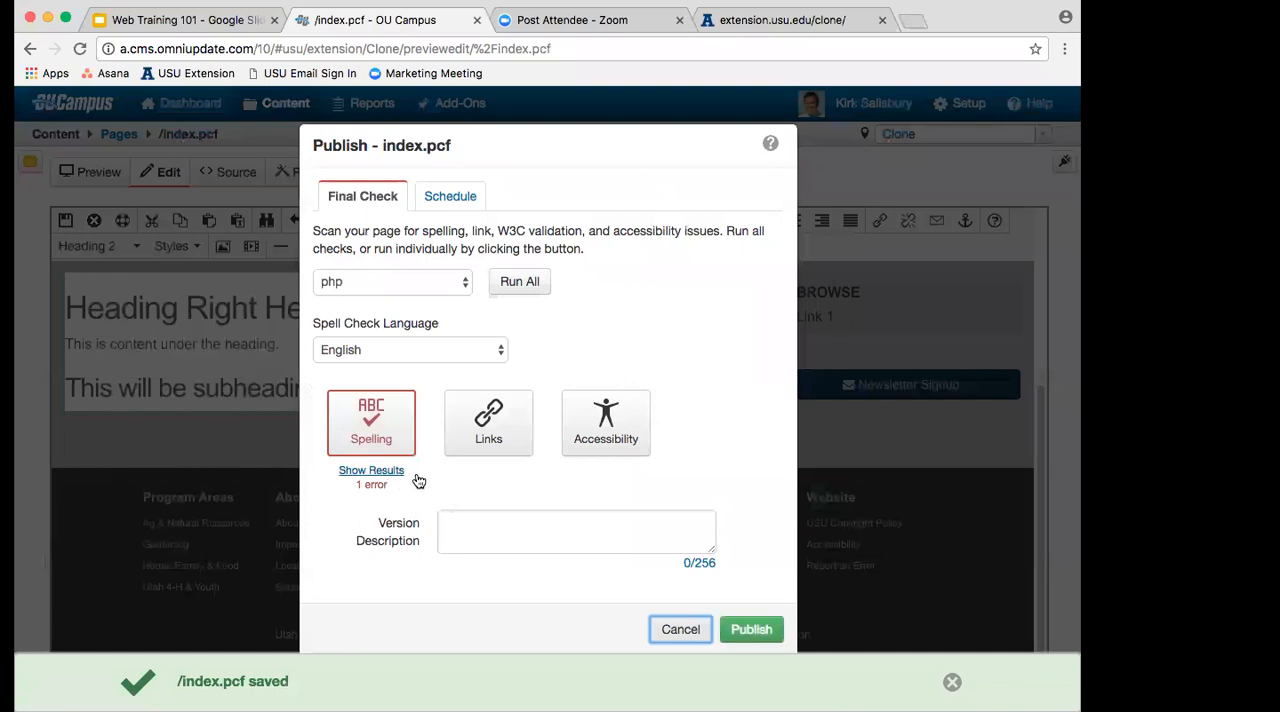
pyautogui.click(399, 472)
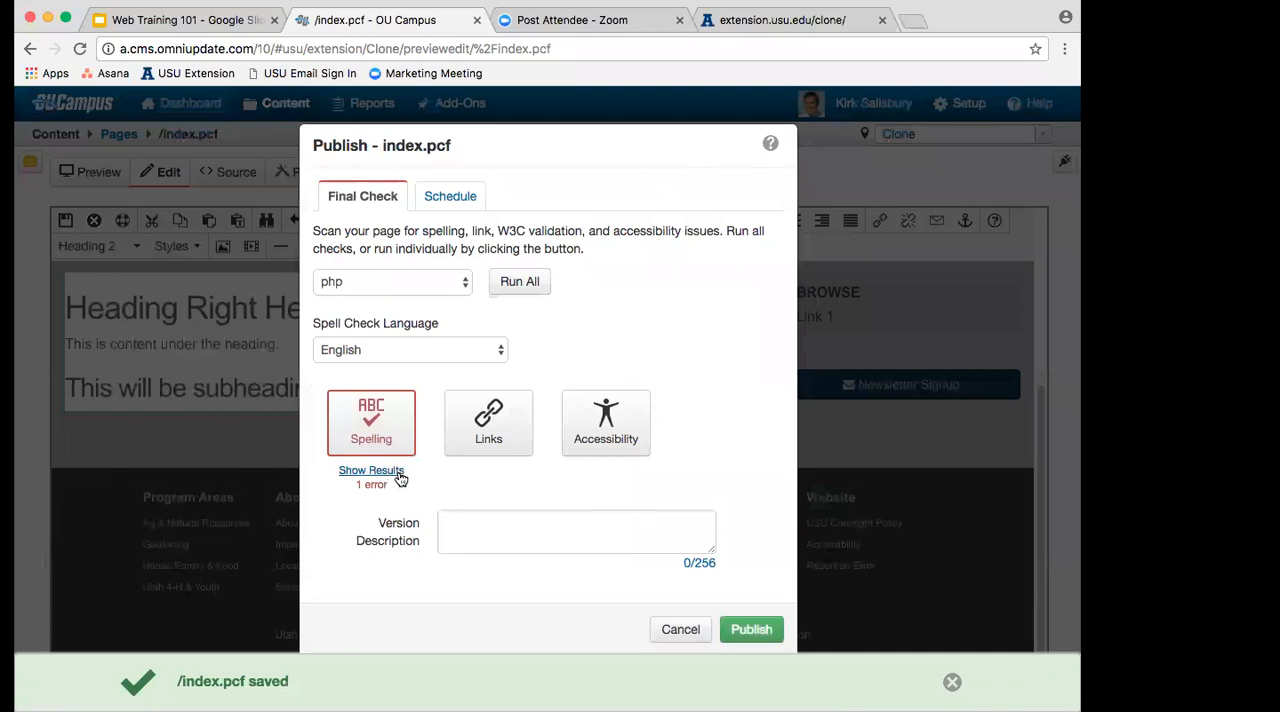
pyautogui.moveTo(266, 268)
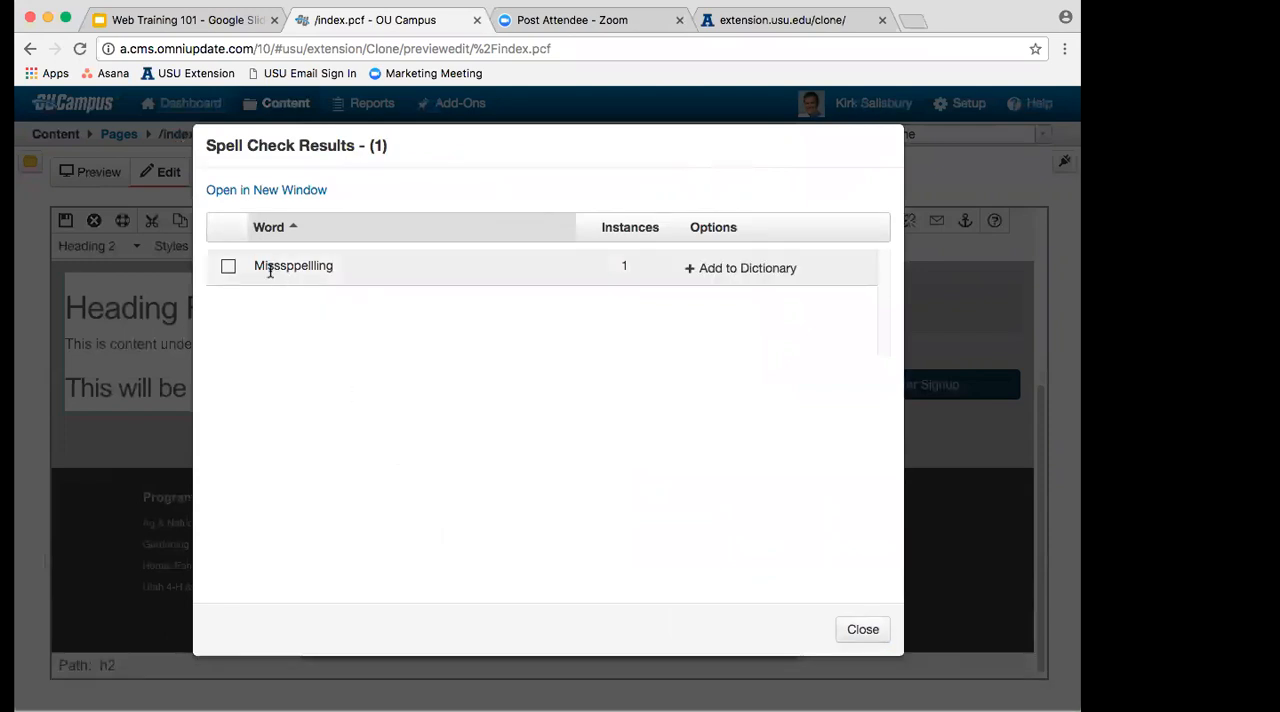
pyautogui.moveTo(332, 264); pyautogui.dragTo(344, 264)
pyautogui.click(343, 264)
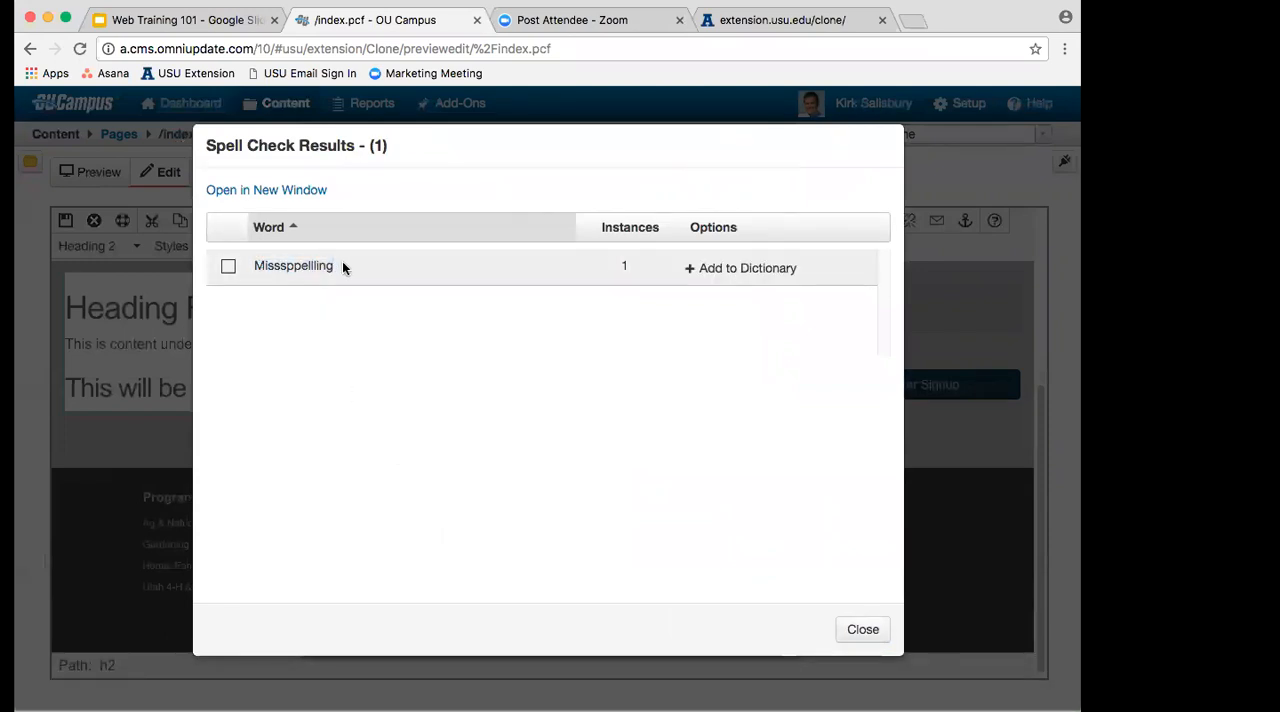
pyautogui.click(228, 270)
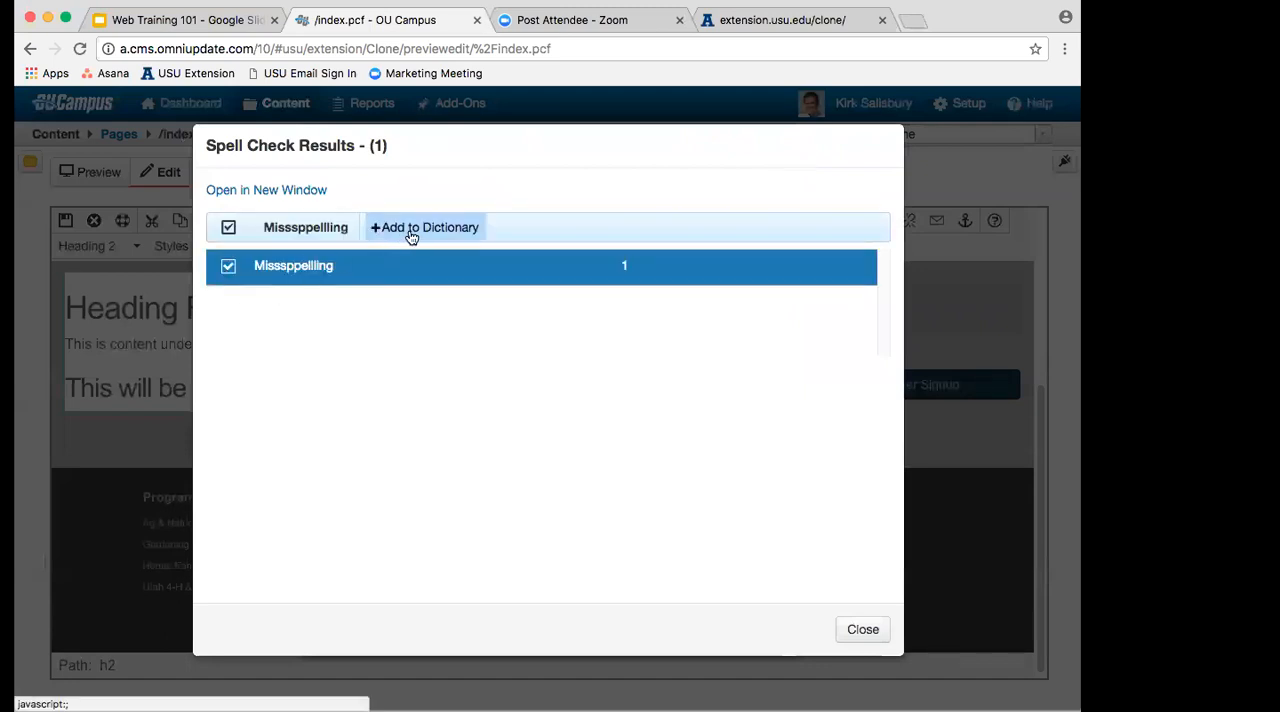
pyautogui.click(840, 628)
pyautogui.click(680, 627)
# Step: Delete the misspelled word and the period before it from the subheading, and save the page
pyautogui.doubleClick(463, 387)
pyautogui.press('BackSpace')
pyautogui.press('BackSpace')
pyautogui.press('BackSpace')
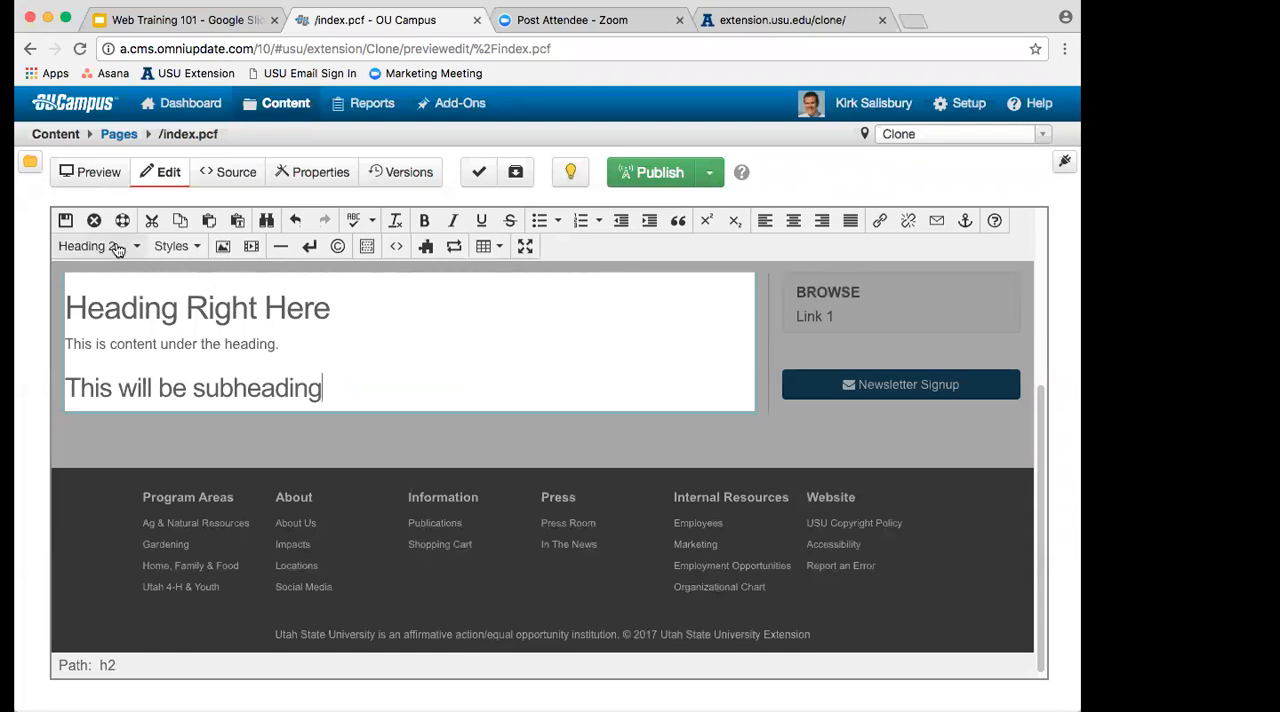
pyautogui.click(66, 223)
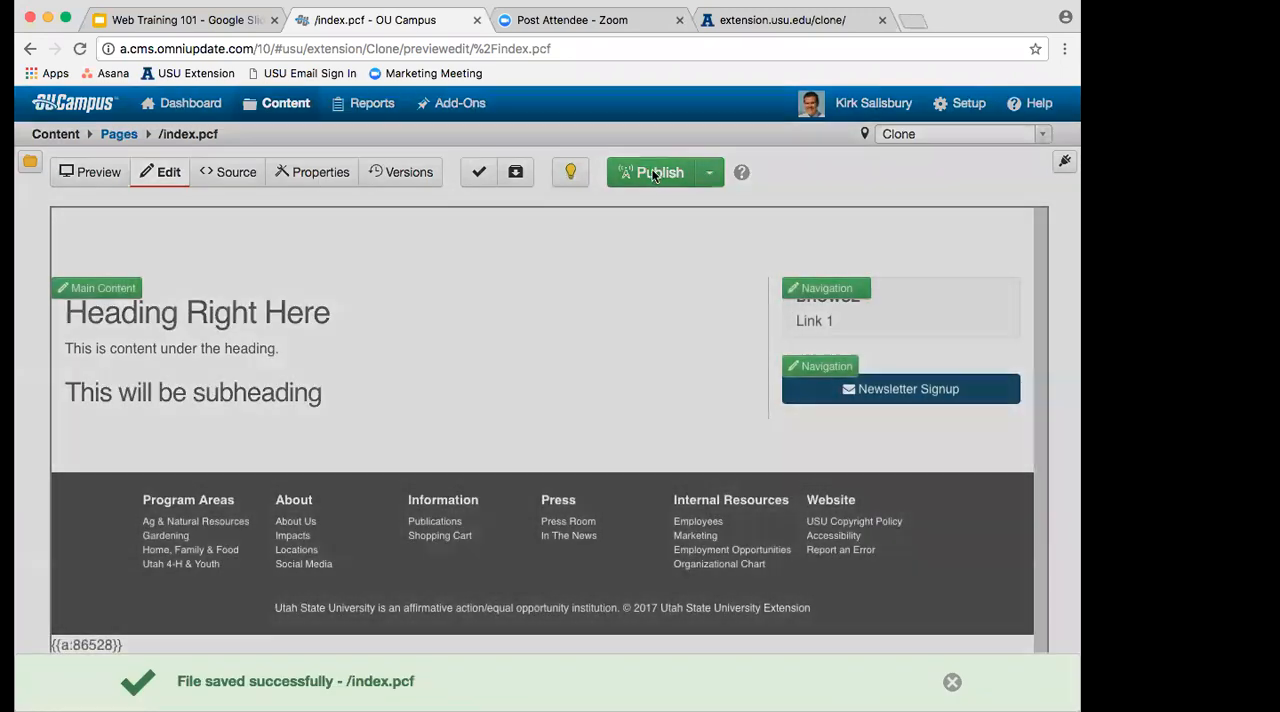
# Step: Publish index.pcf with the version description "Added some content"
pyautogui.click(653, 175)
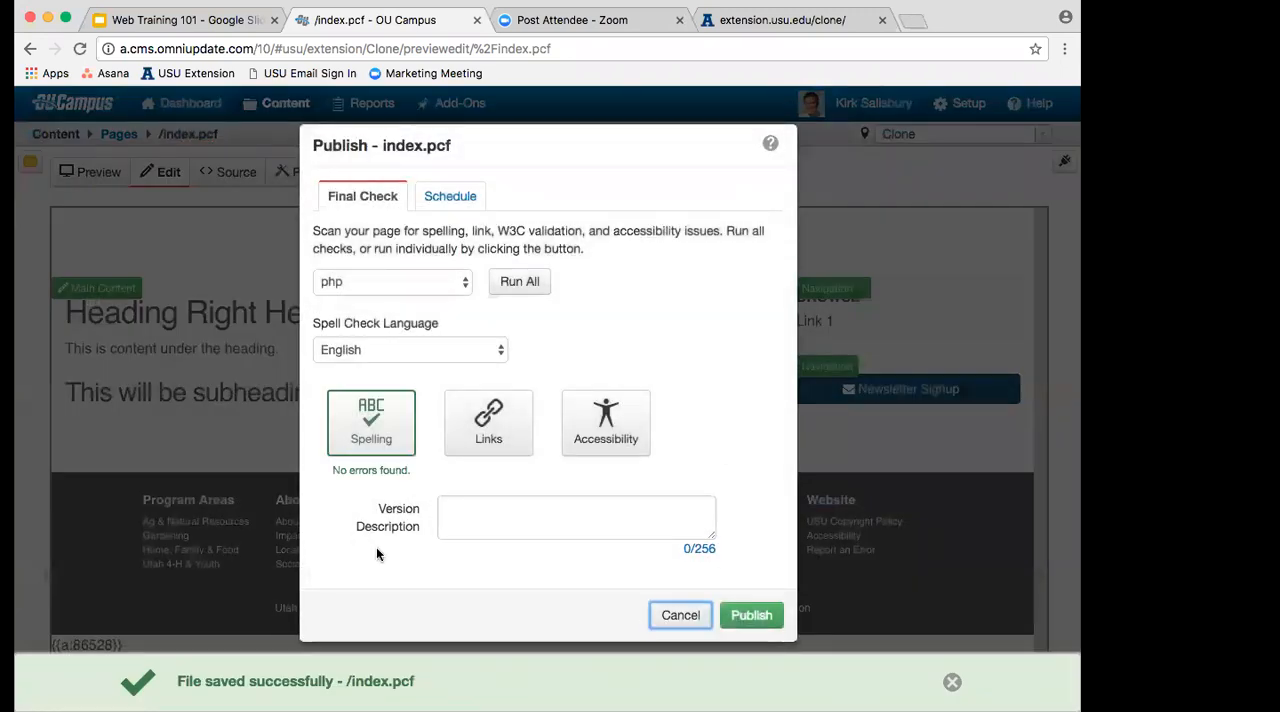
pyautogui.click(555, 513)
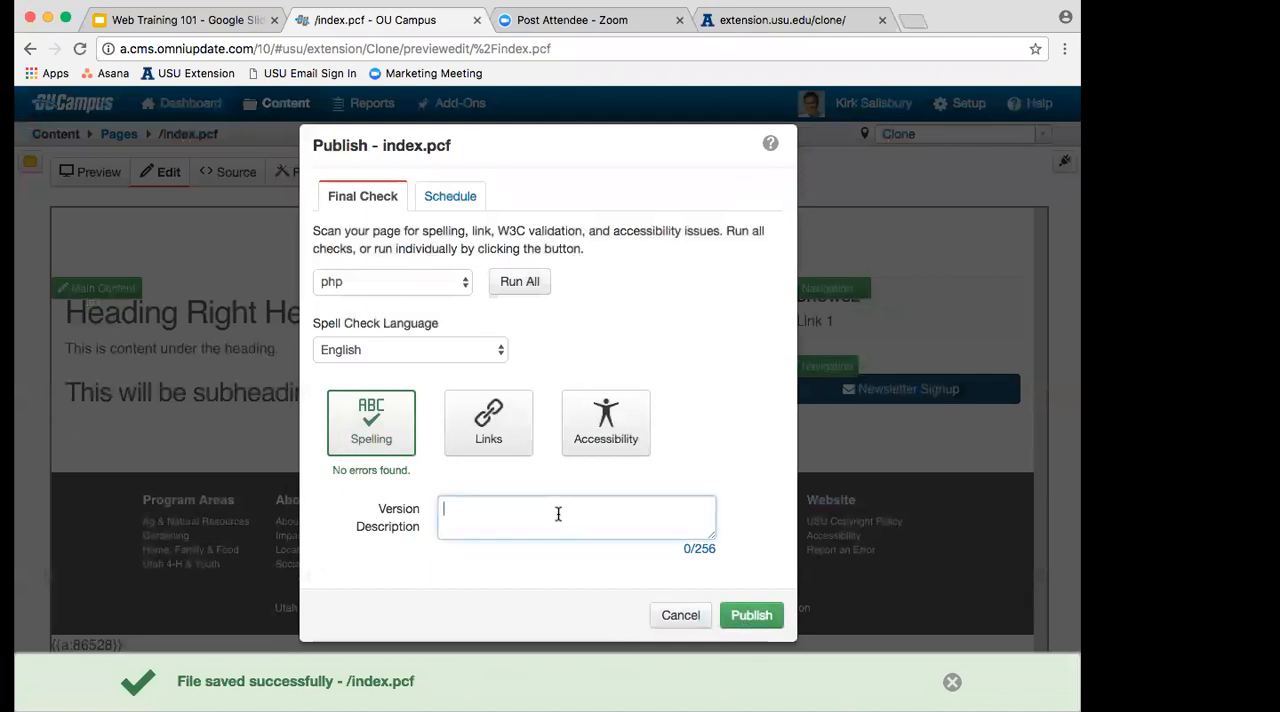
pyautogui.write('Added')
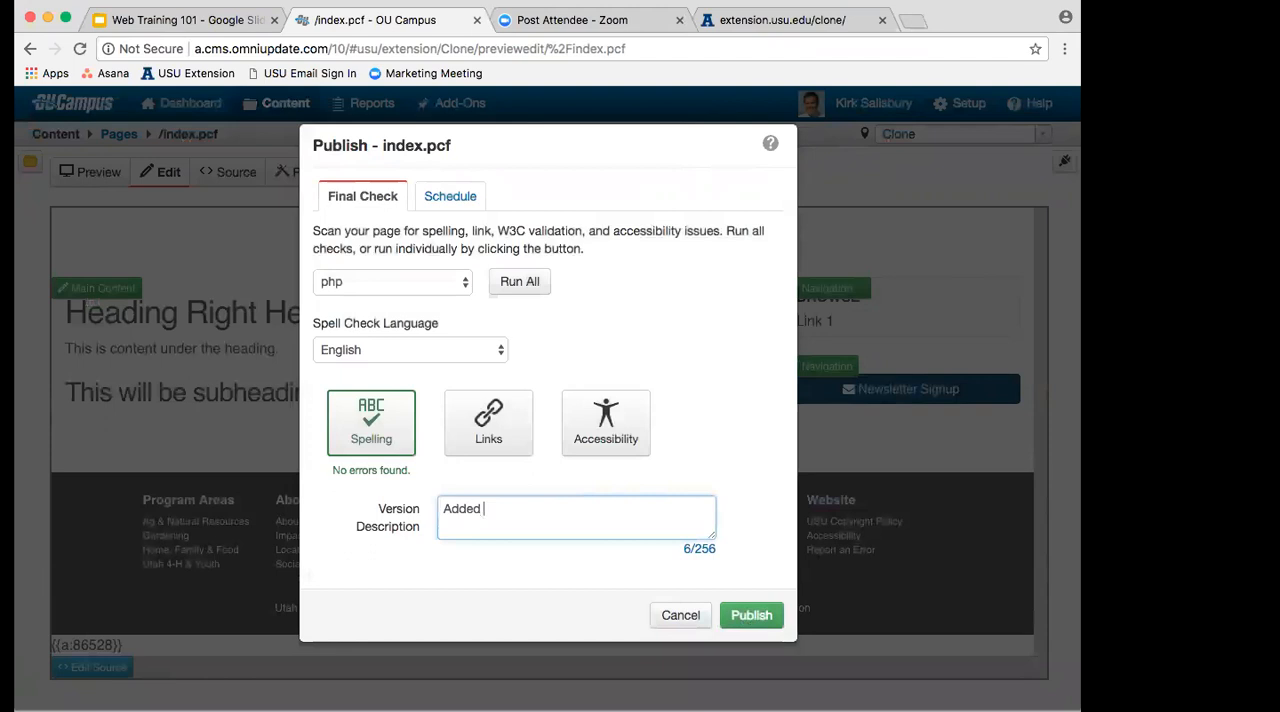
pyautogui.write(' some content.')
pyautogui.click(731, 617)
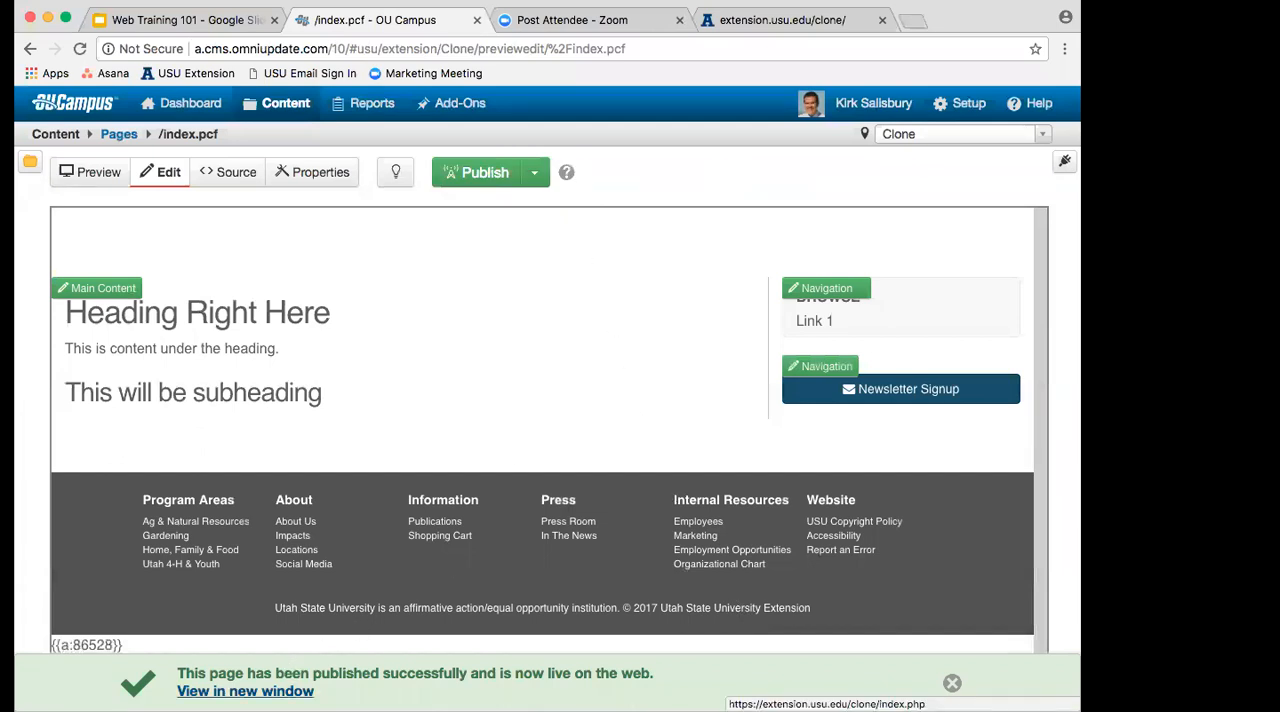
# Step: Switch to the live extension.usu.edu/clone page and reload it to check the published content
pyautogui.click(770, 30)
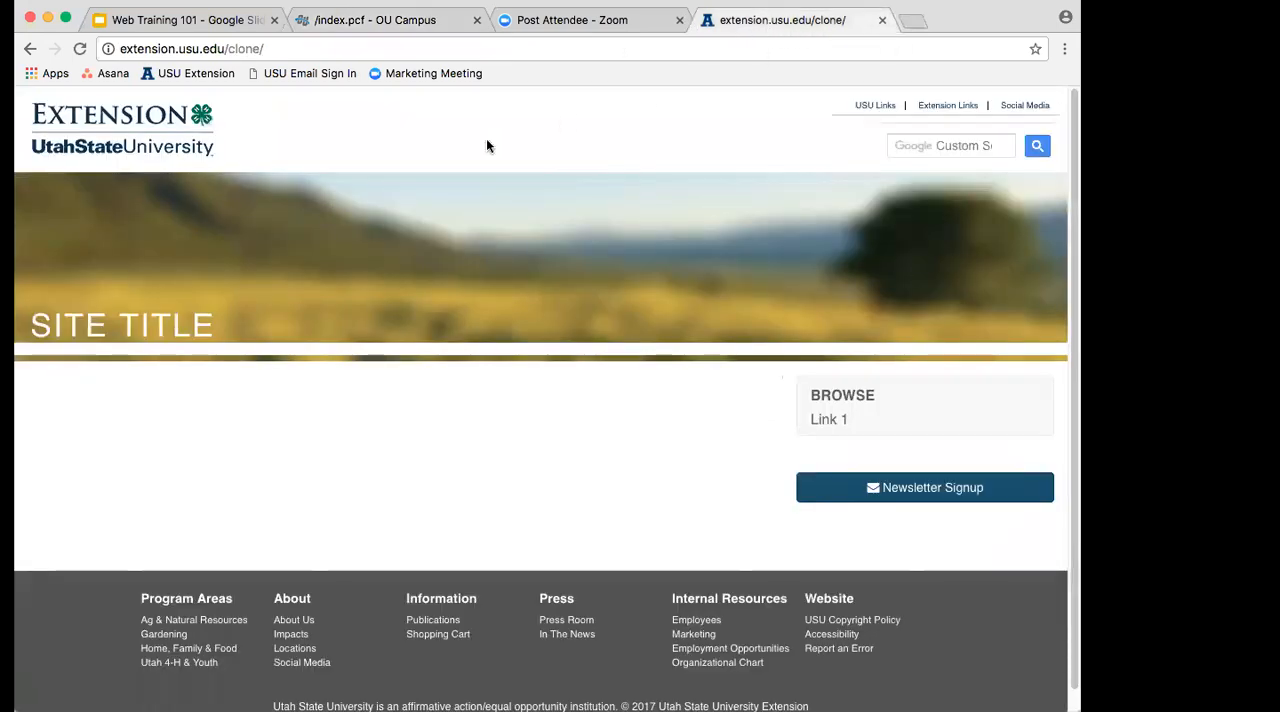
pyautogui.click(78, 49)
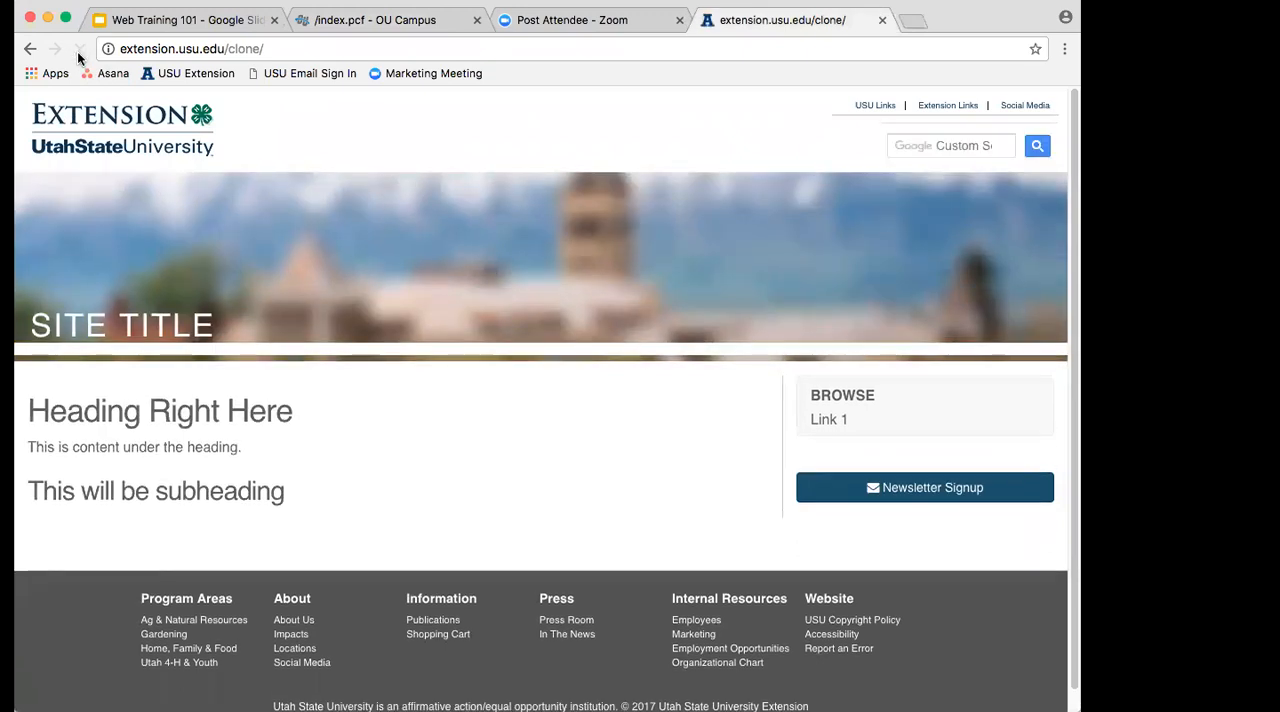
# Step: Review the headings and paragraph on the live page, then return to index.pcf in OU Campus and open its main content for editing
pyautogui.moveTo(289, 490); pyautogui.dragTo(29, 412)
pyautogui.click(308, 505)
pyautogui.click(405, 20)
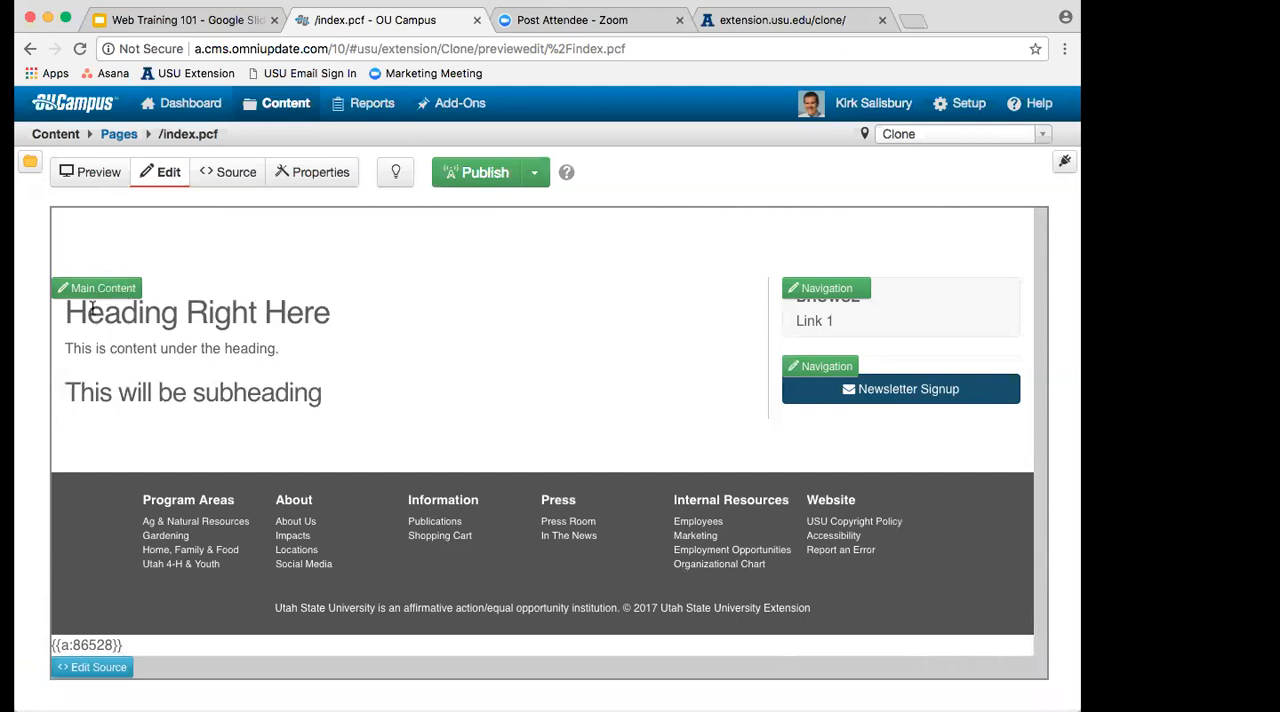
pyautogui.click(90, 289)
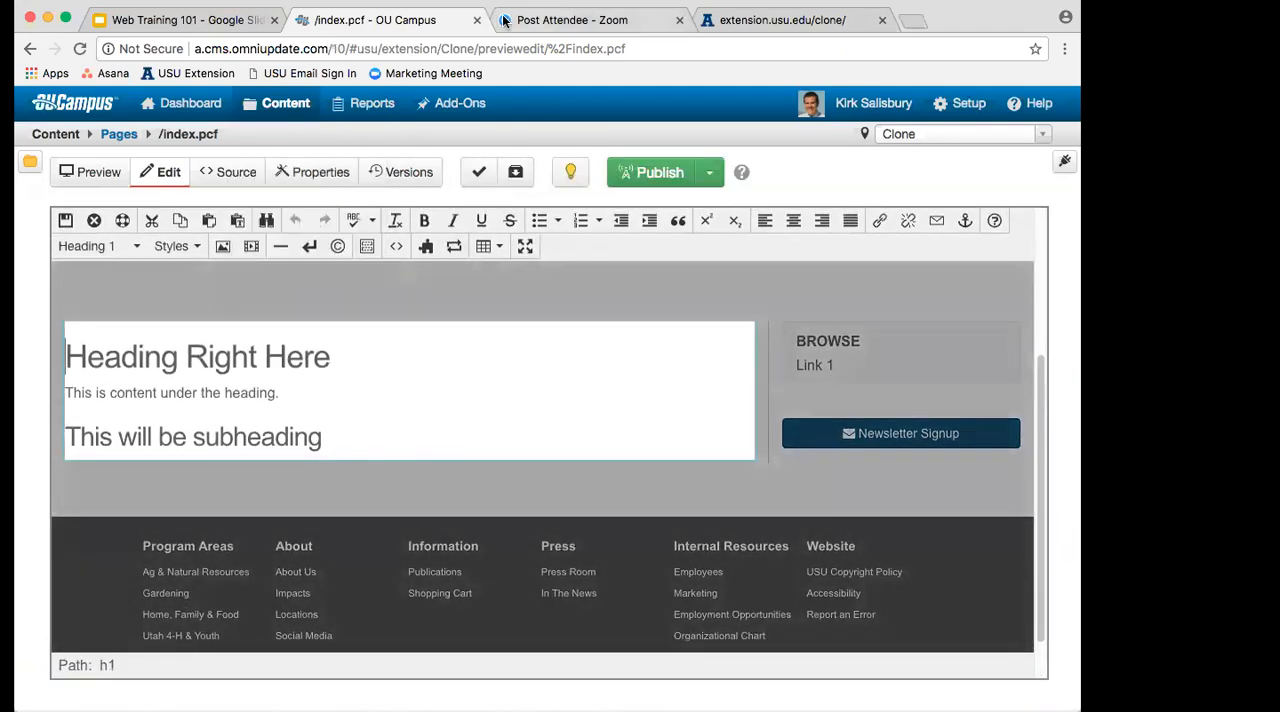
# Step: Switch to the Web Training 101 presentation in Google Slides and review the WYSIWYG editor item among the helpful links for beginners
pyautogui.click(170, 20)
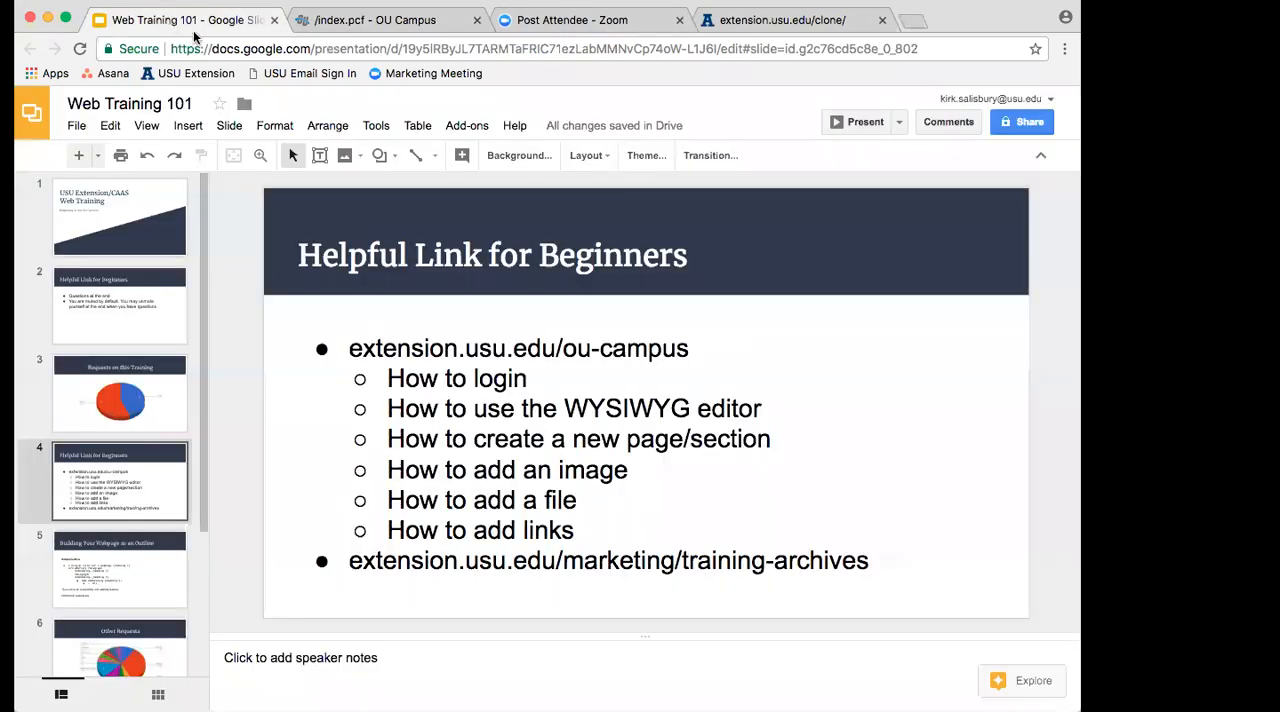
pyautogui.moveTo(388, 408); pyautogui.dragTo(766, 408)
pyautogui.click(766, 408)
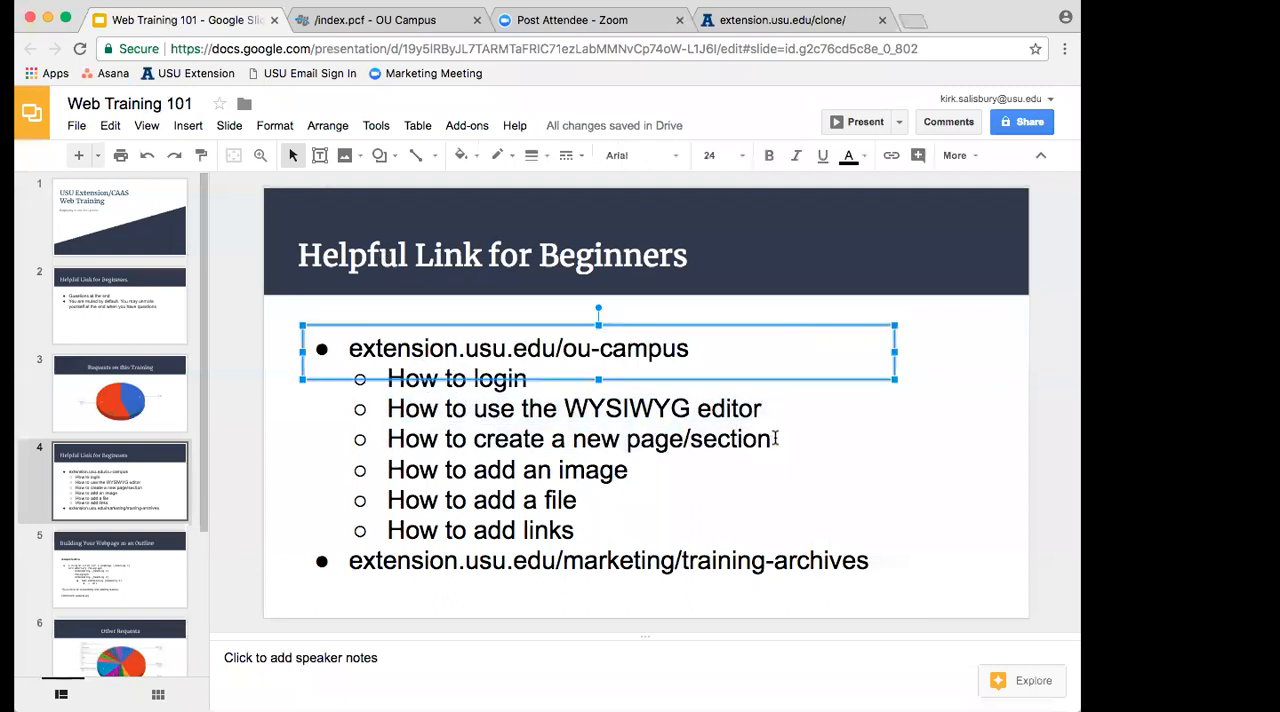
# Step: Return to index.pcf in OU Campus, place the cursor at the end of the subheading, and show the available content areas
pyautogui.click(338, 20)
pyautogui.click(342, 450)
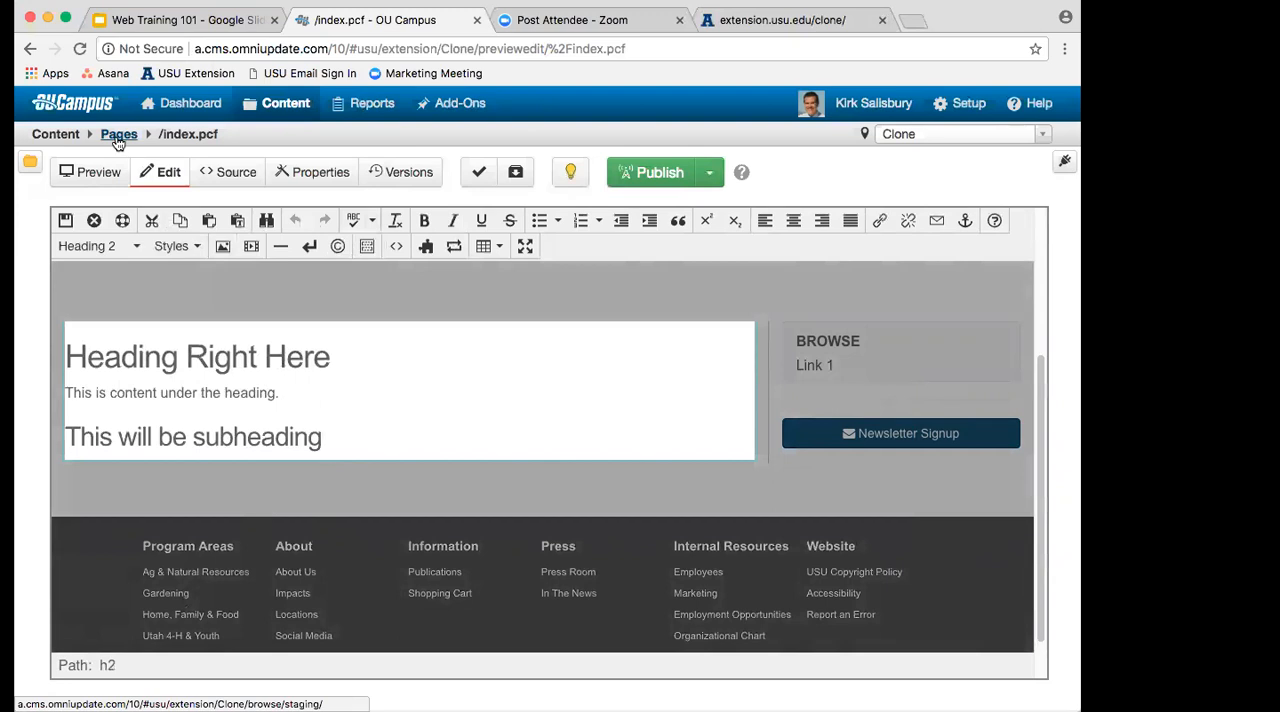
pyautogui.moveTo(263, 113)
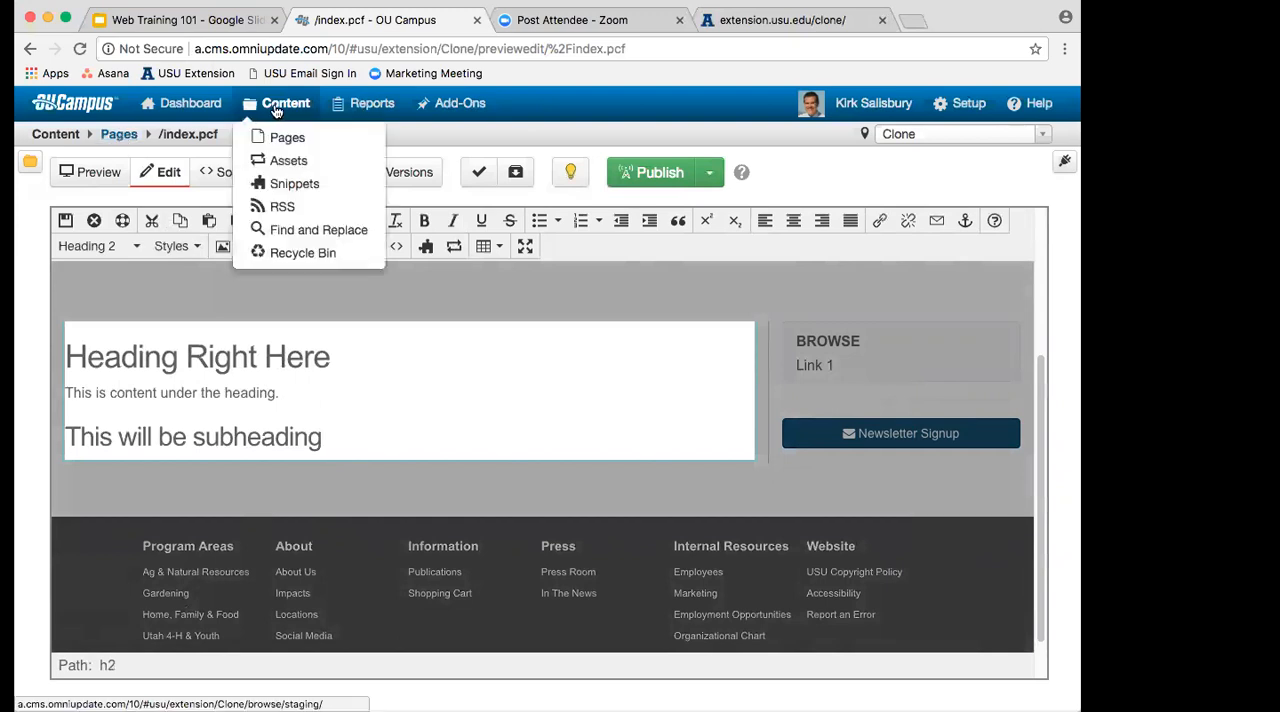